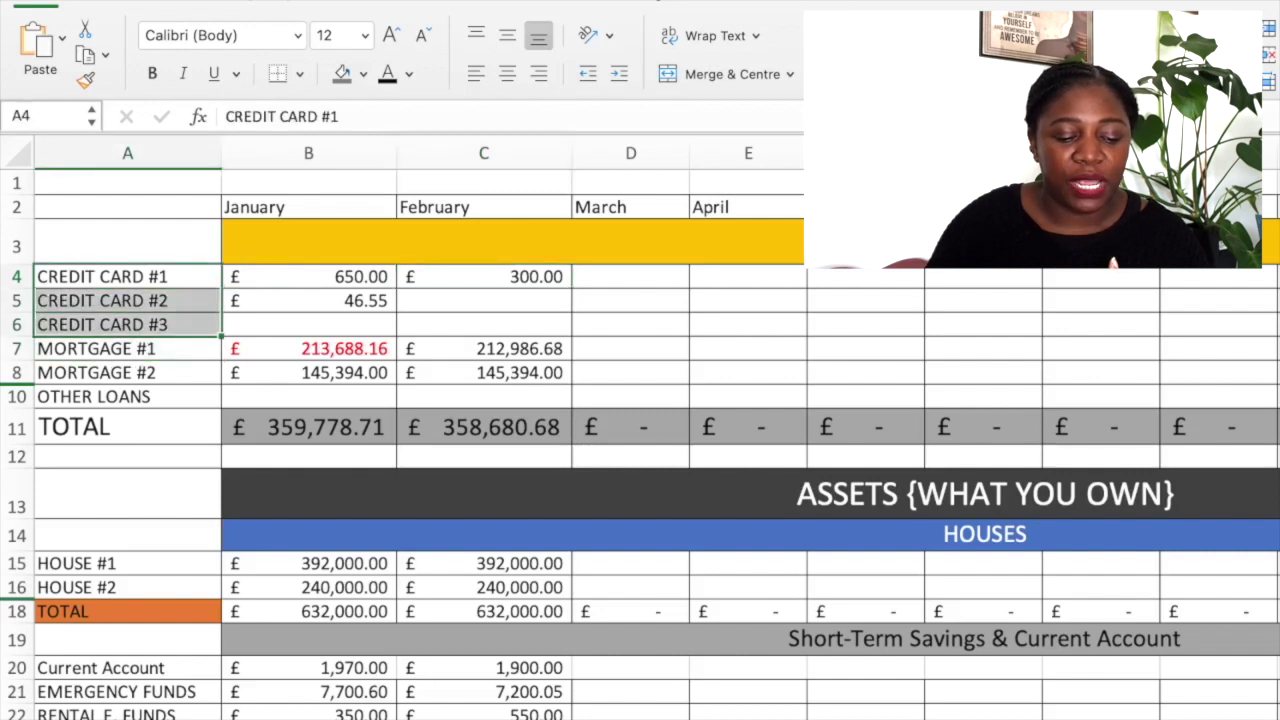
Review the February debt entries for the credit cards and both mortgages, comparing them with January, and check the debt total in C11
left_click(128, 277)
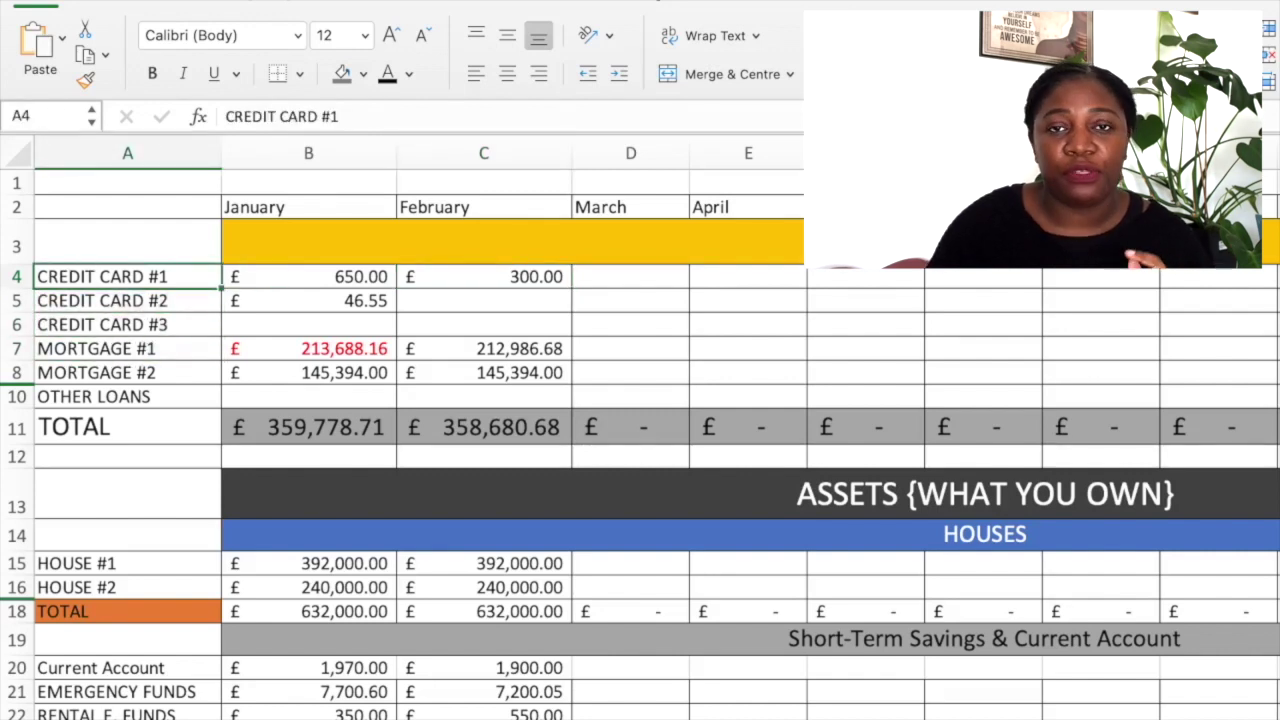
left_click(484, 277)
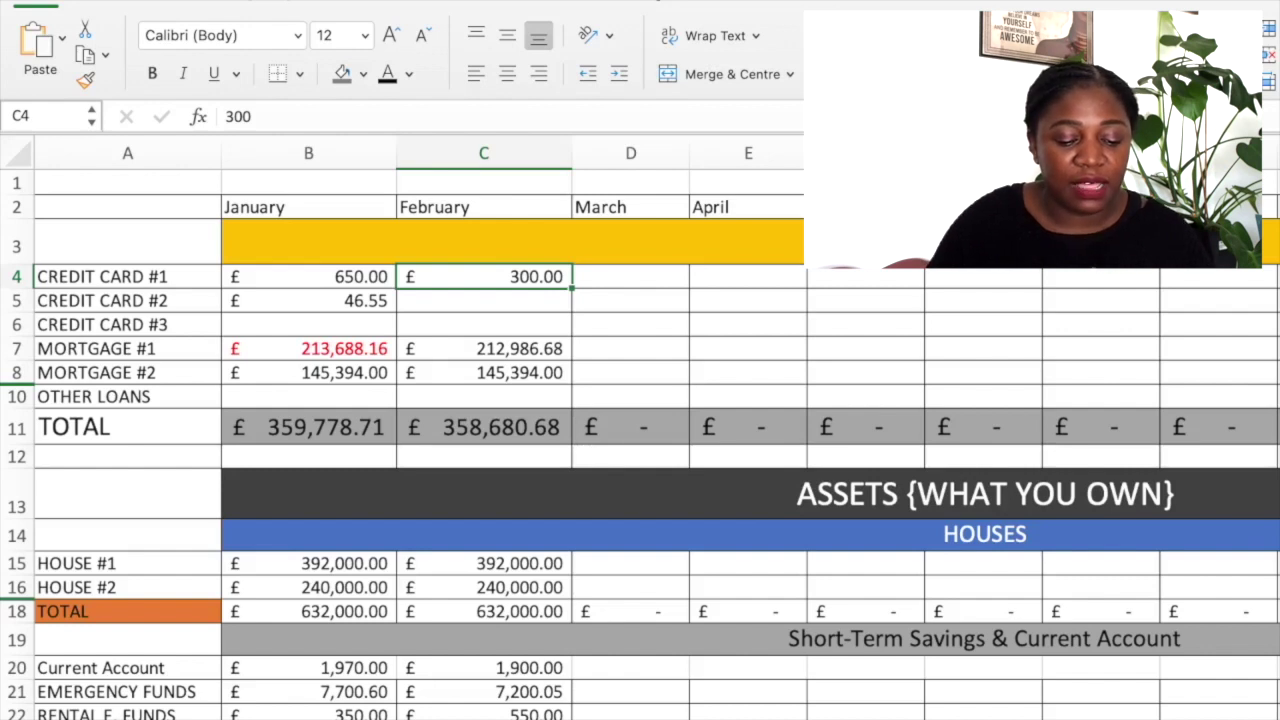
left_click_drag(484, 301, 484, 324)
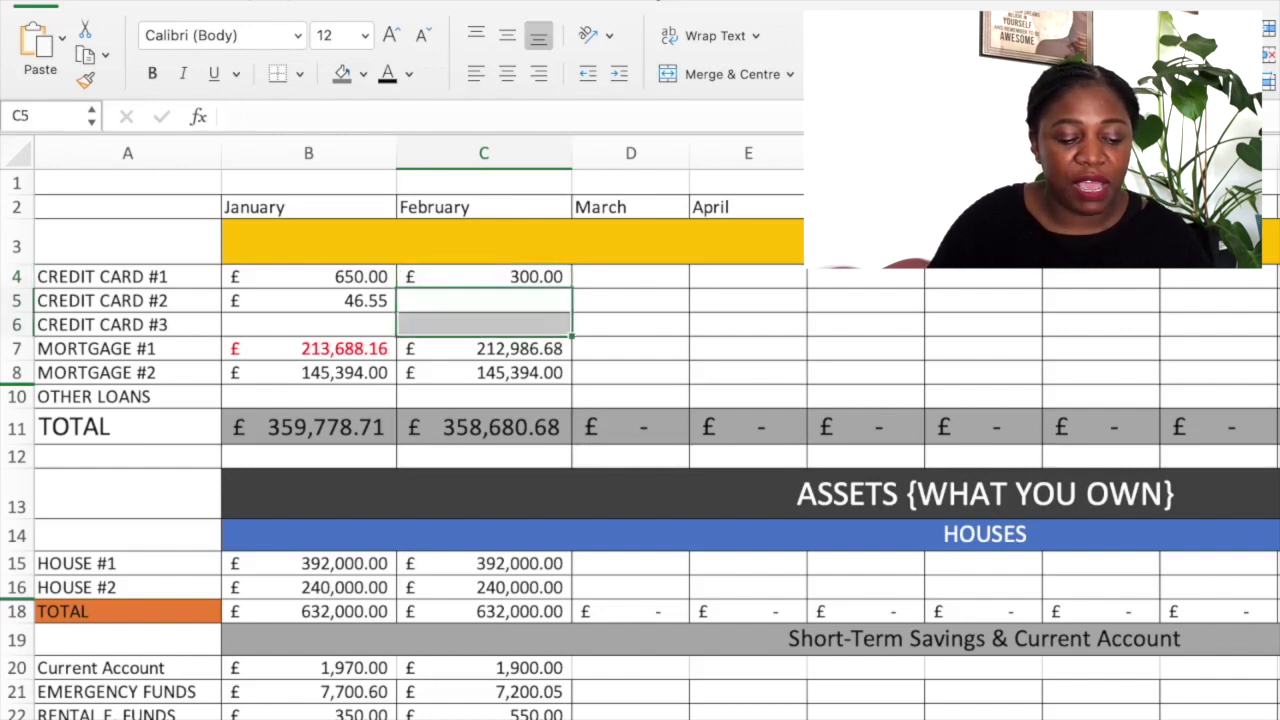
left_click(127, 349)
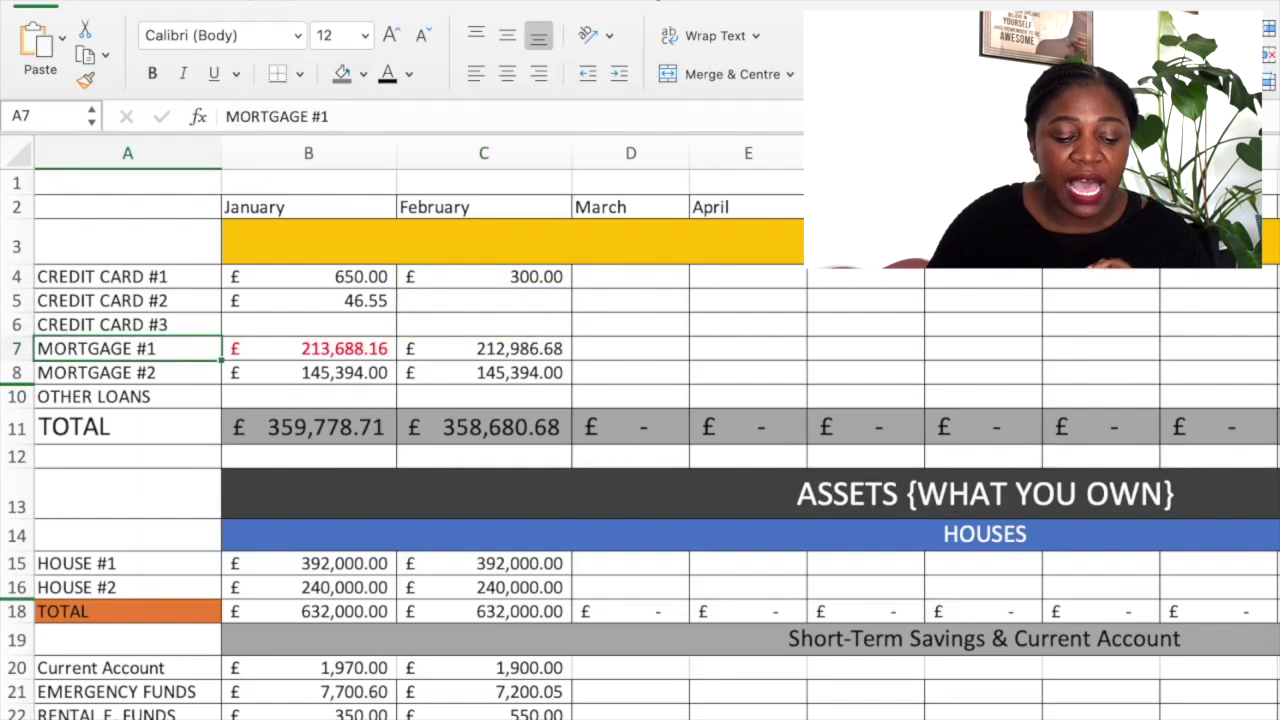
left_click(484, 349)
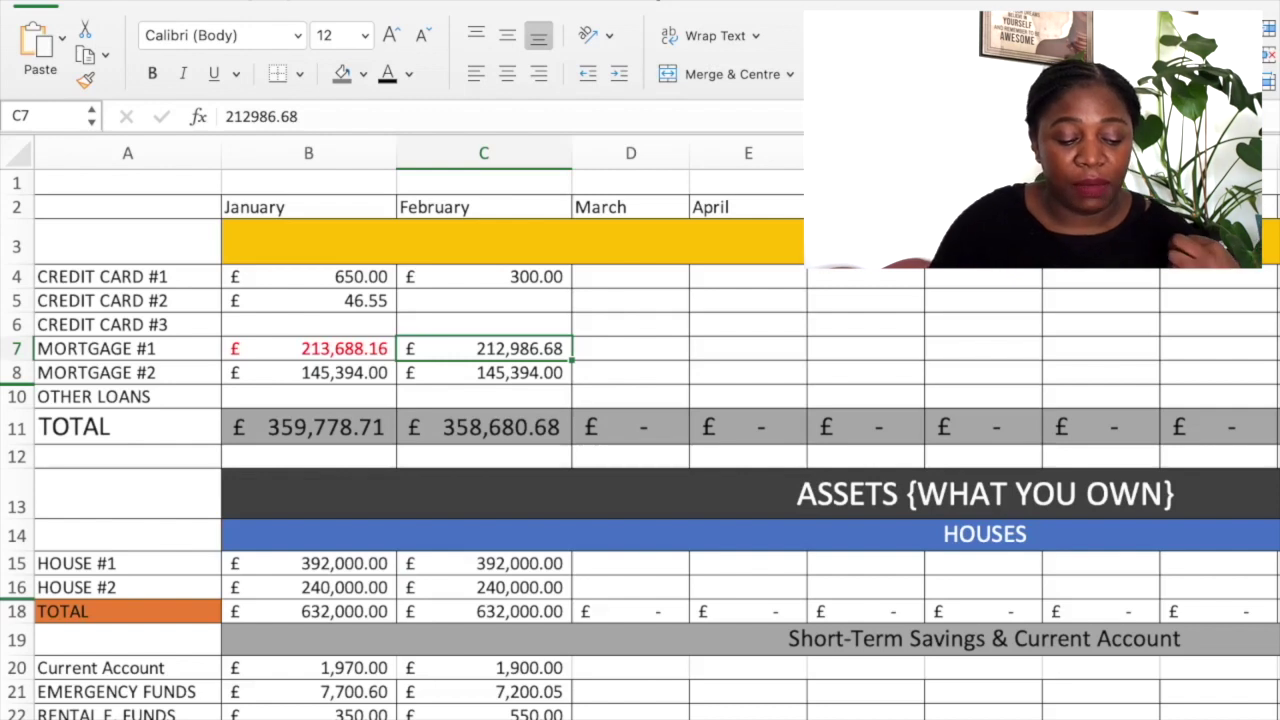
left_click(127, 373)
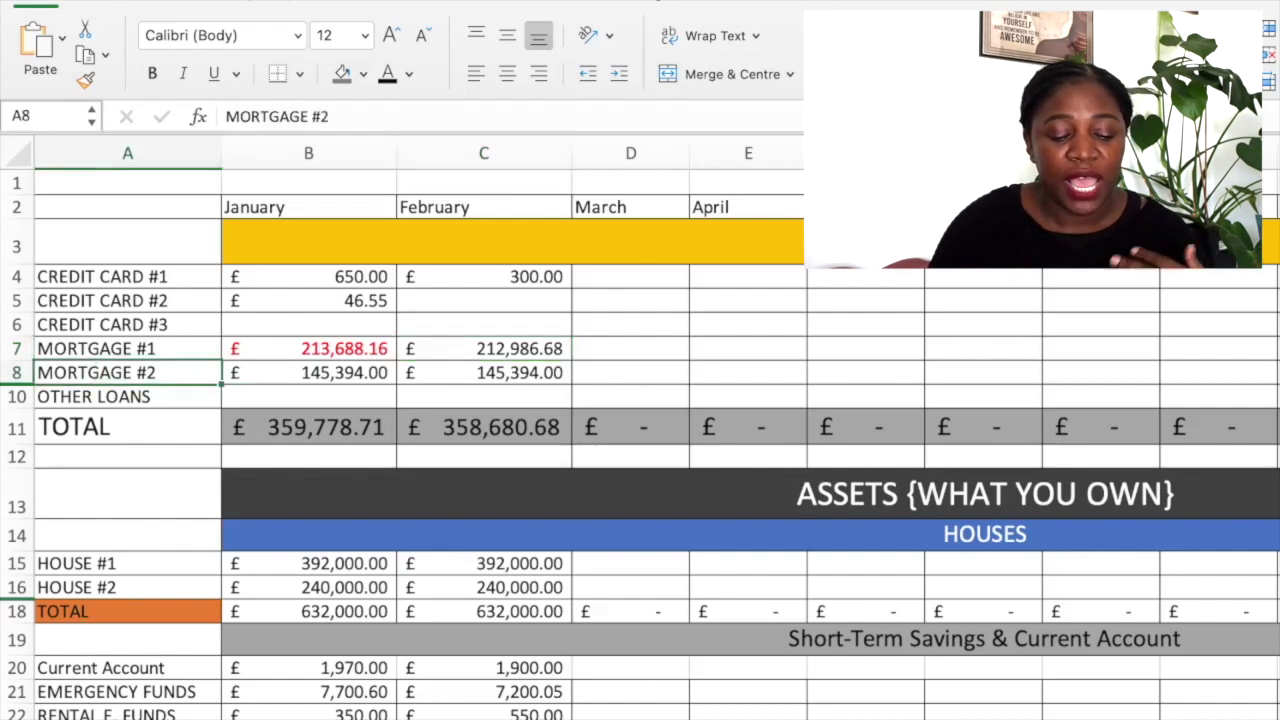
left_click_drag(308, 373, 484, 373)
left_click(484, 373)
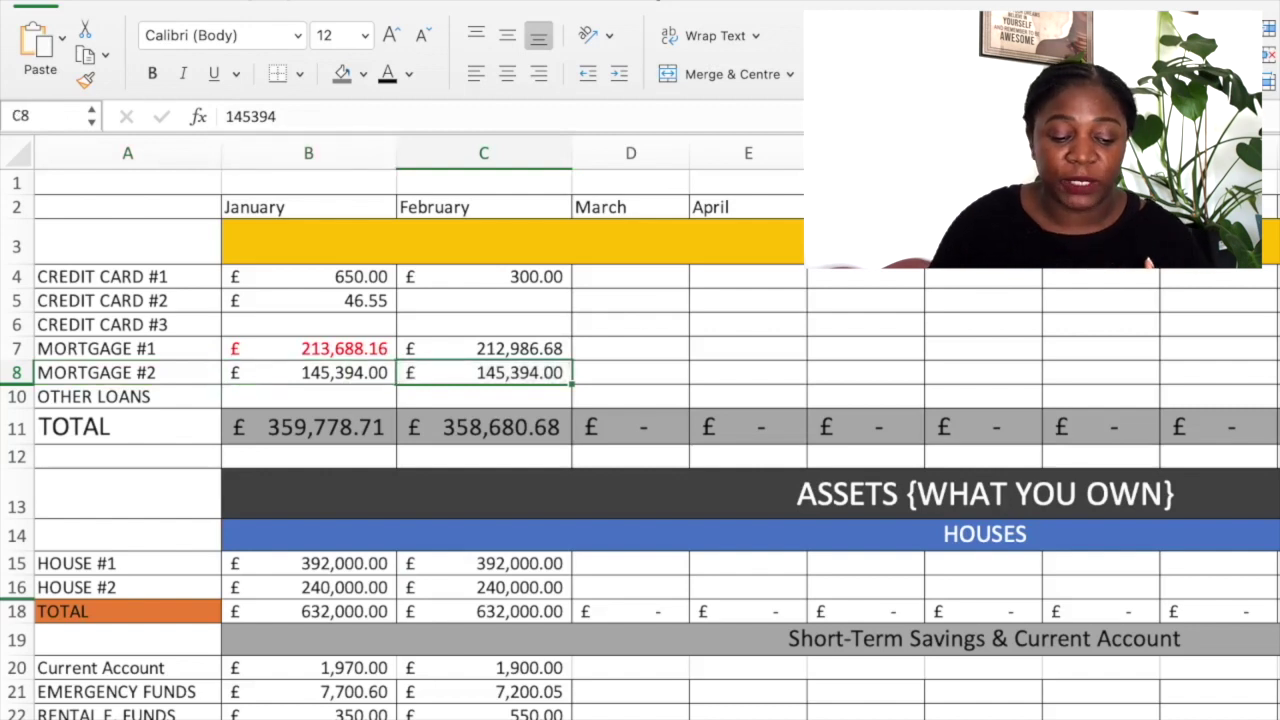
left_click(308, 349)
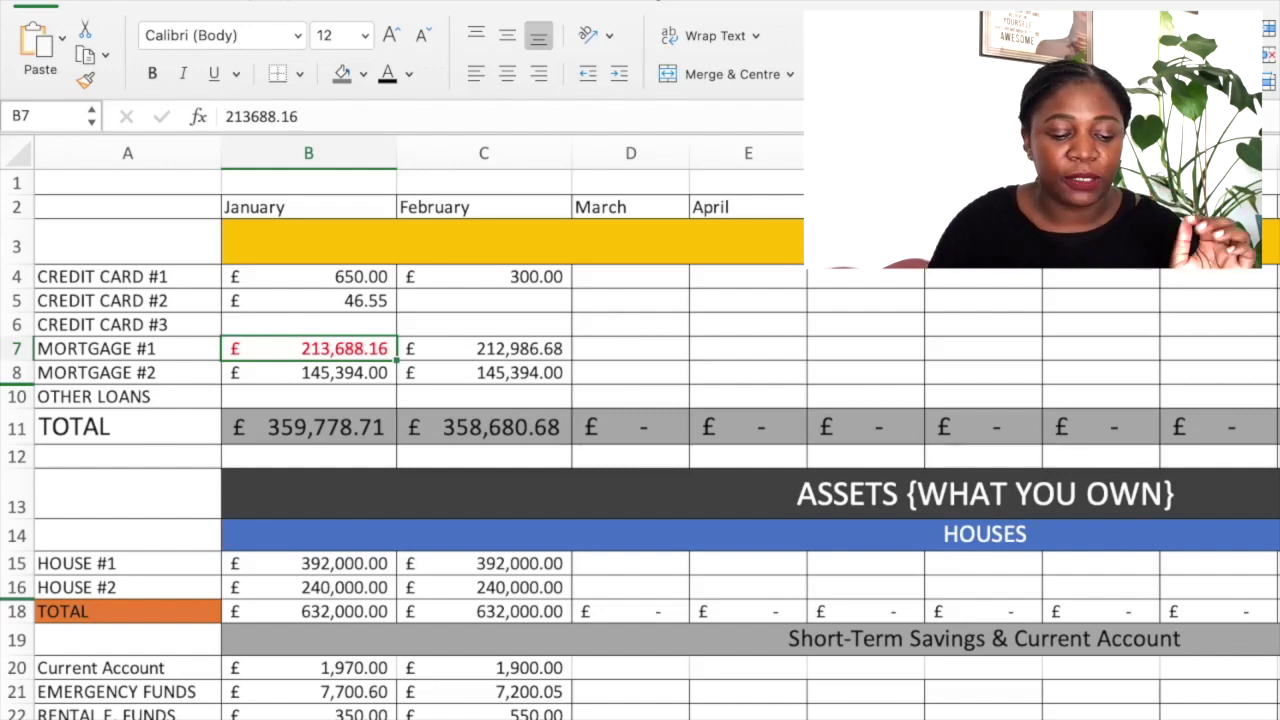
left_click(484, 427)
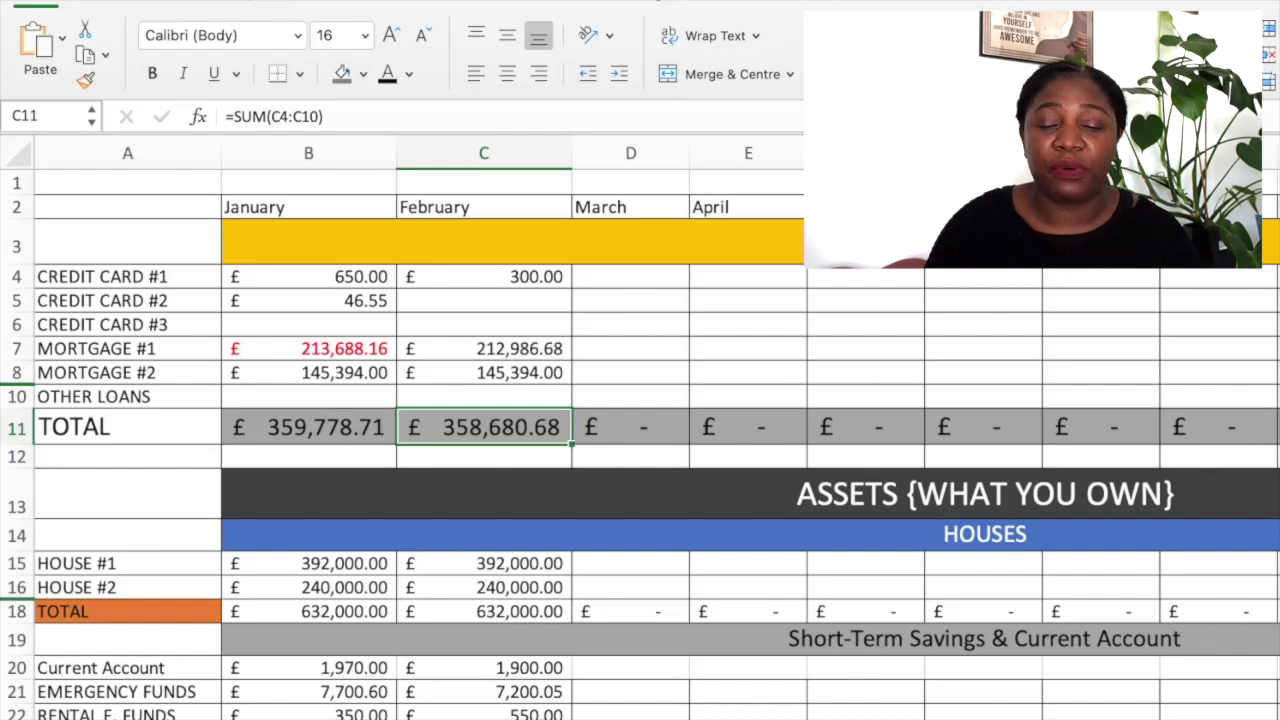
left_click(484, 277)
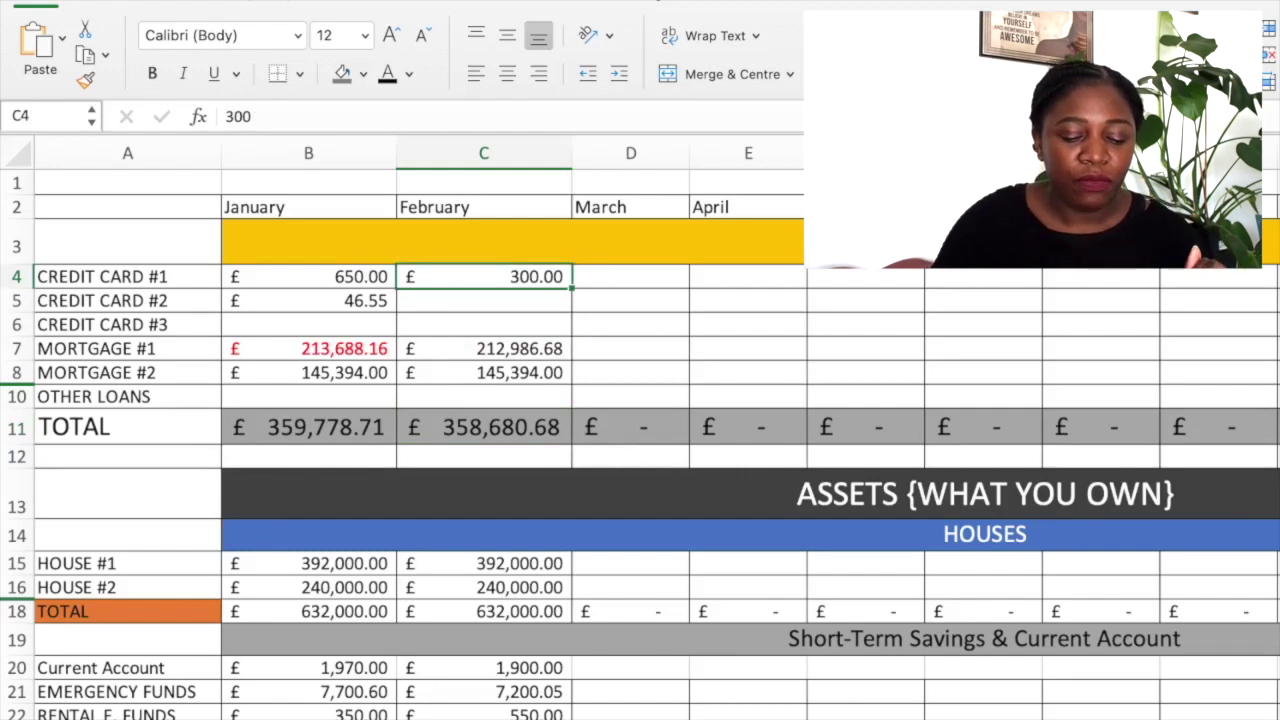
Examine the Houses section under Assets, checking the February values of House #1 and House #2 and their total
scroll(640, 444, "down", 3)
left_click(985, 372)
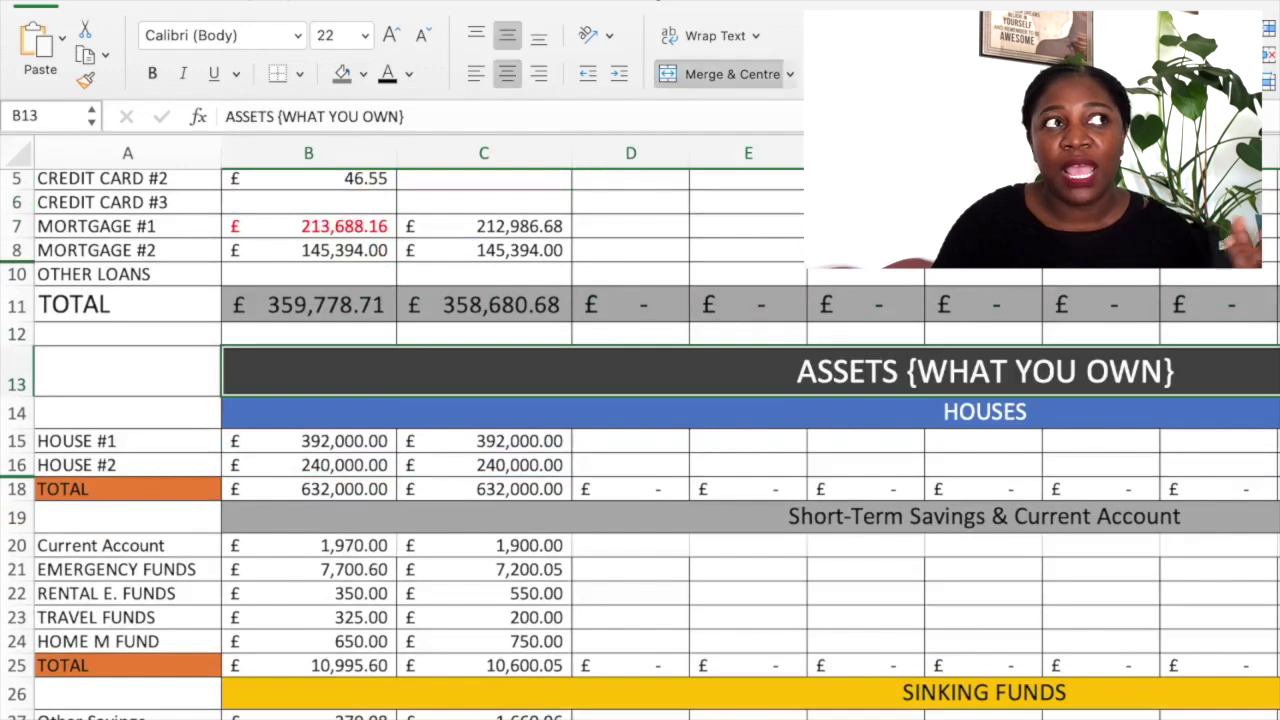
scroll(640, 450, "down", 4)
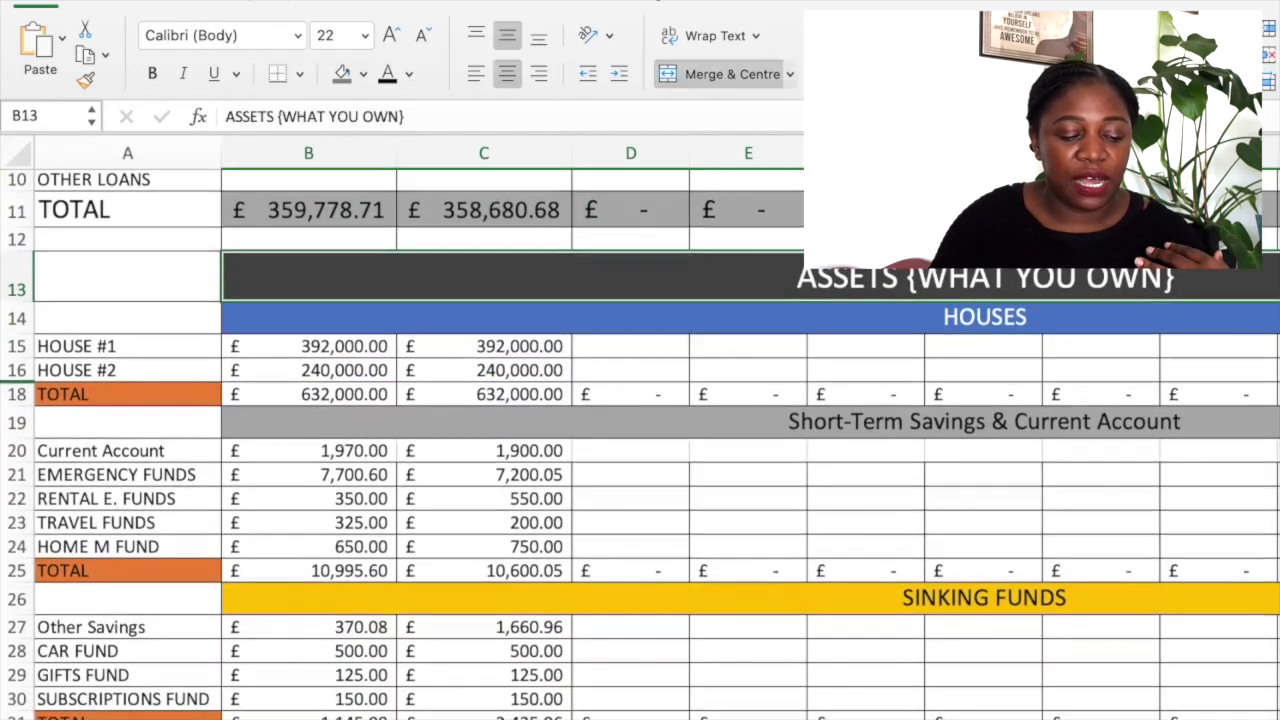
left_click_drag(127, 345, 127, 370)
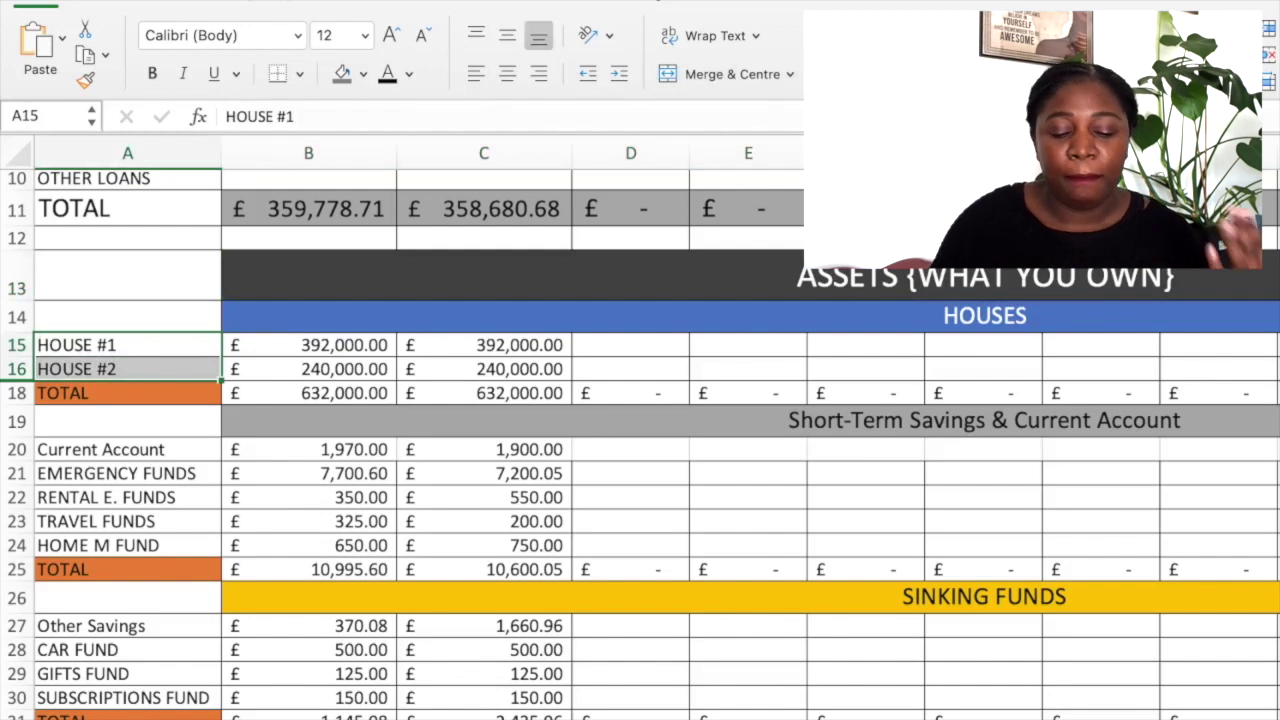
left_click(484, 345)
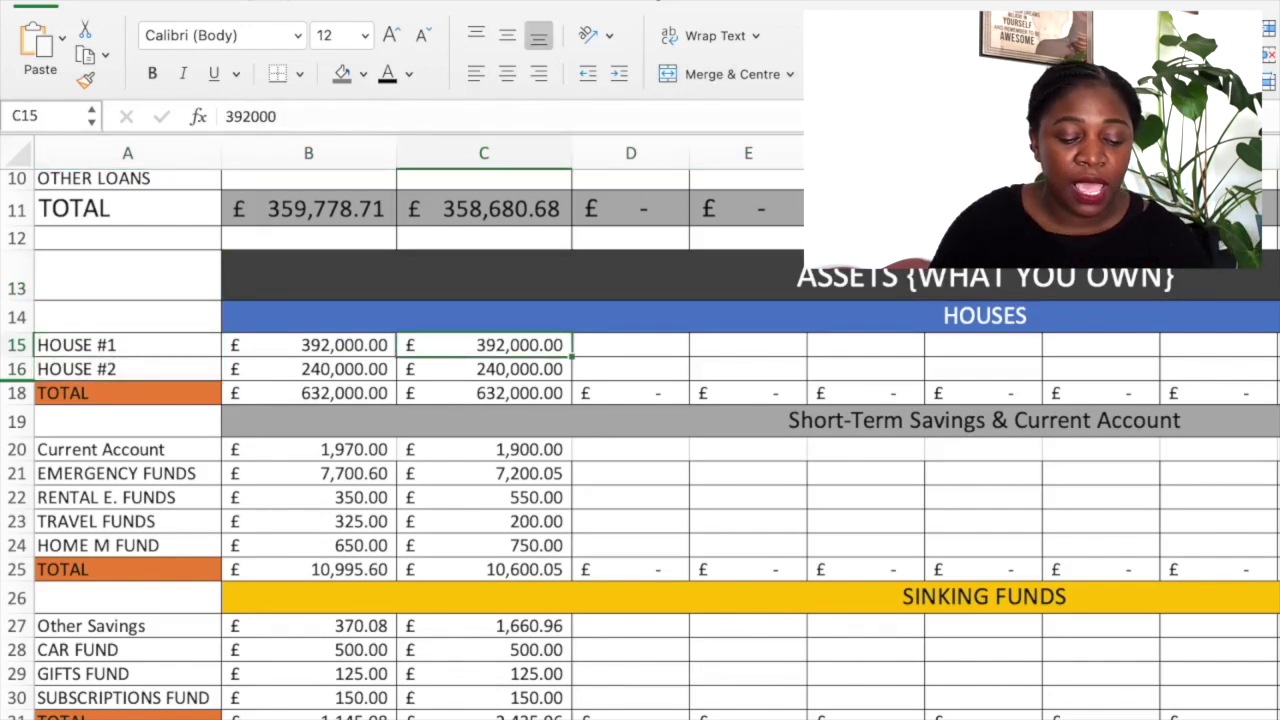
left_click(484, 369)
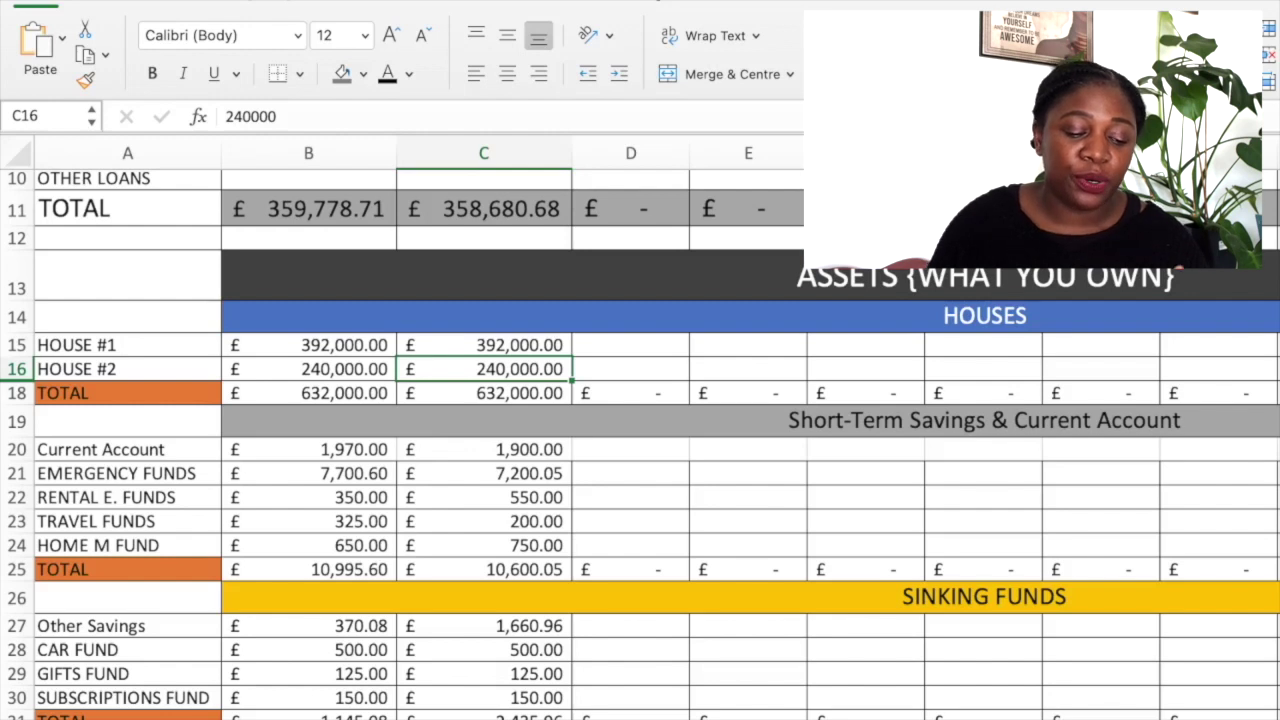
left_click(484, 393)
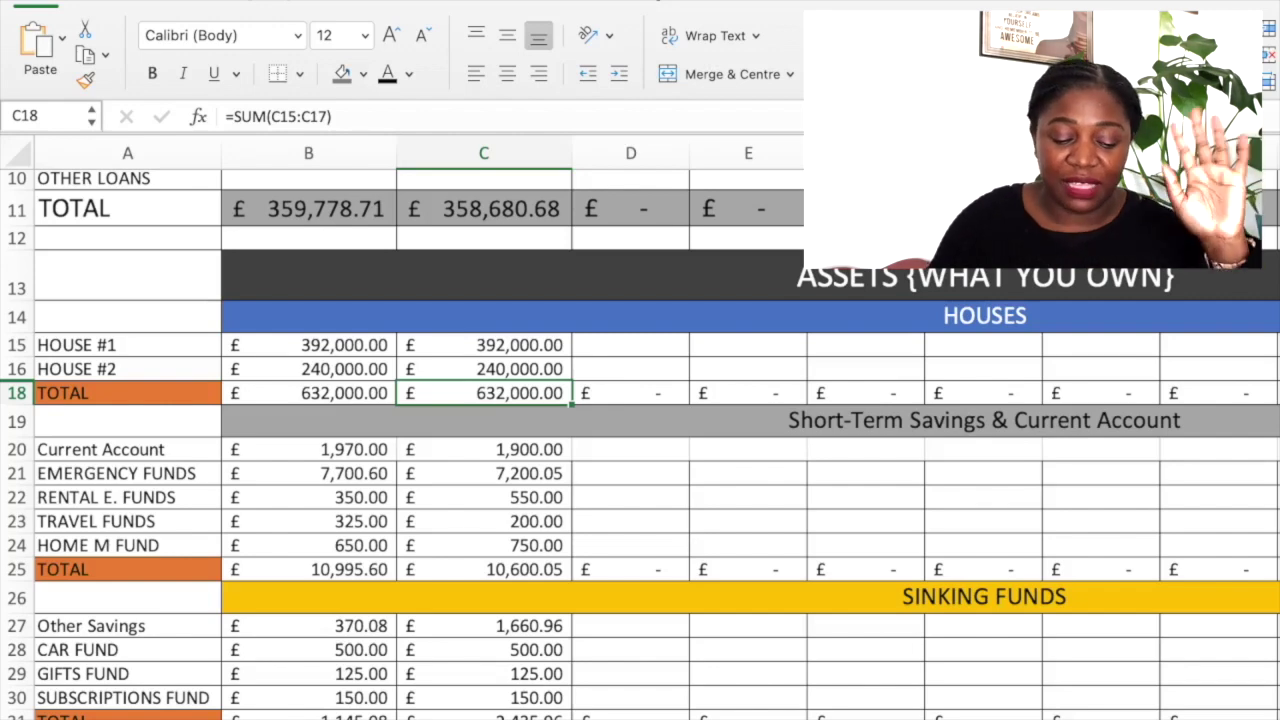
Go through each February balance in the Short-Term Savings & Current Account section, from Current Account down to the section total
scroll(640, 444, "down", 3)
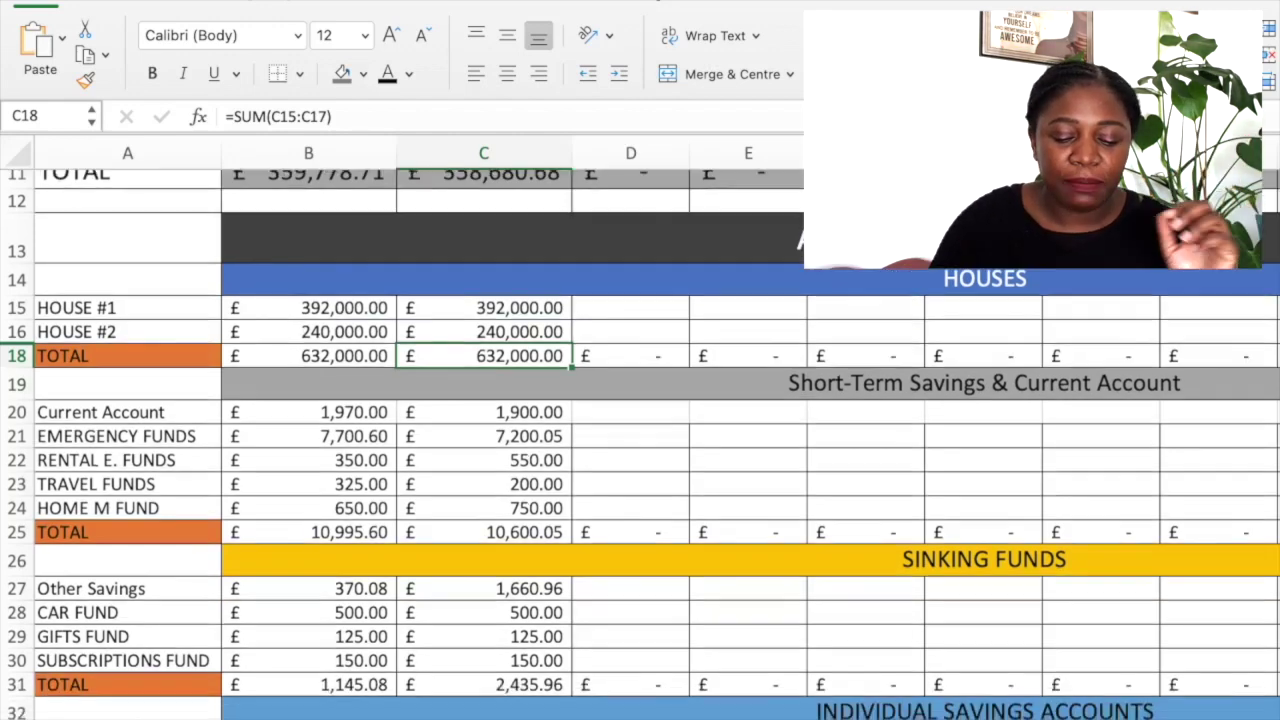
left_click(984, 353)
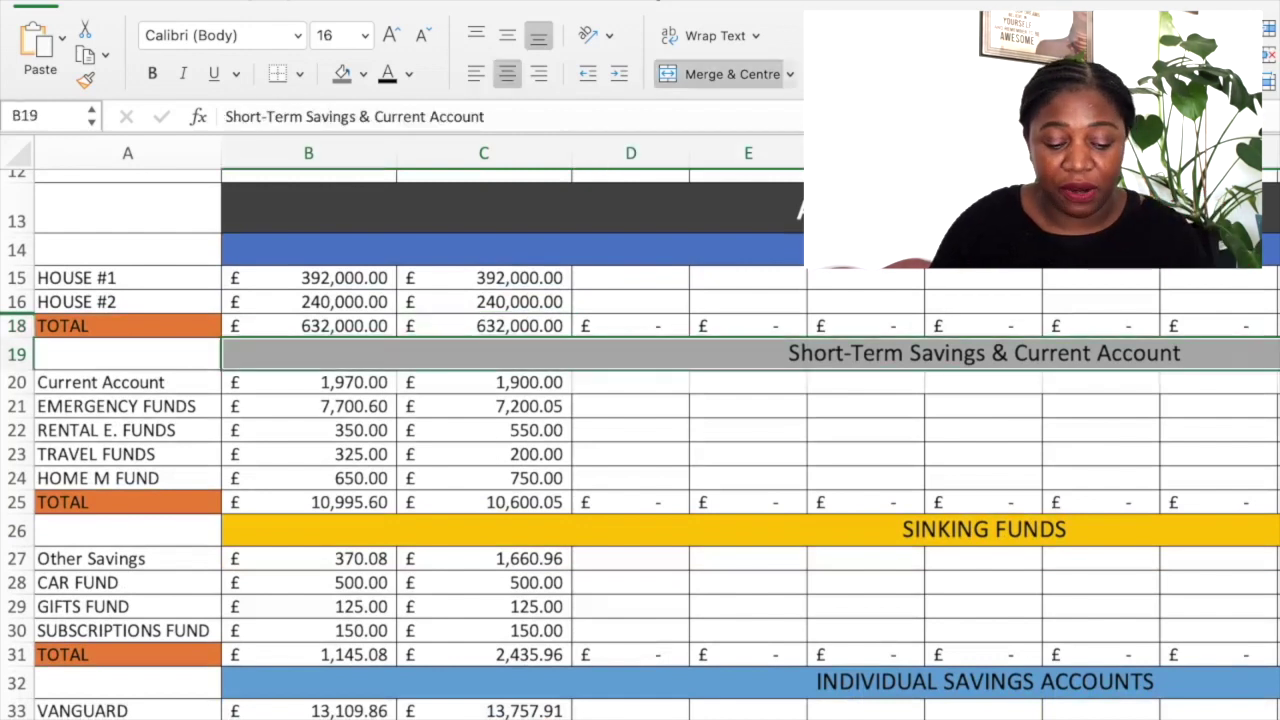
key("Down")
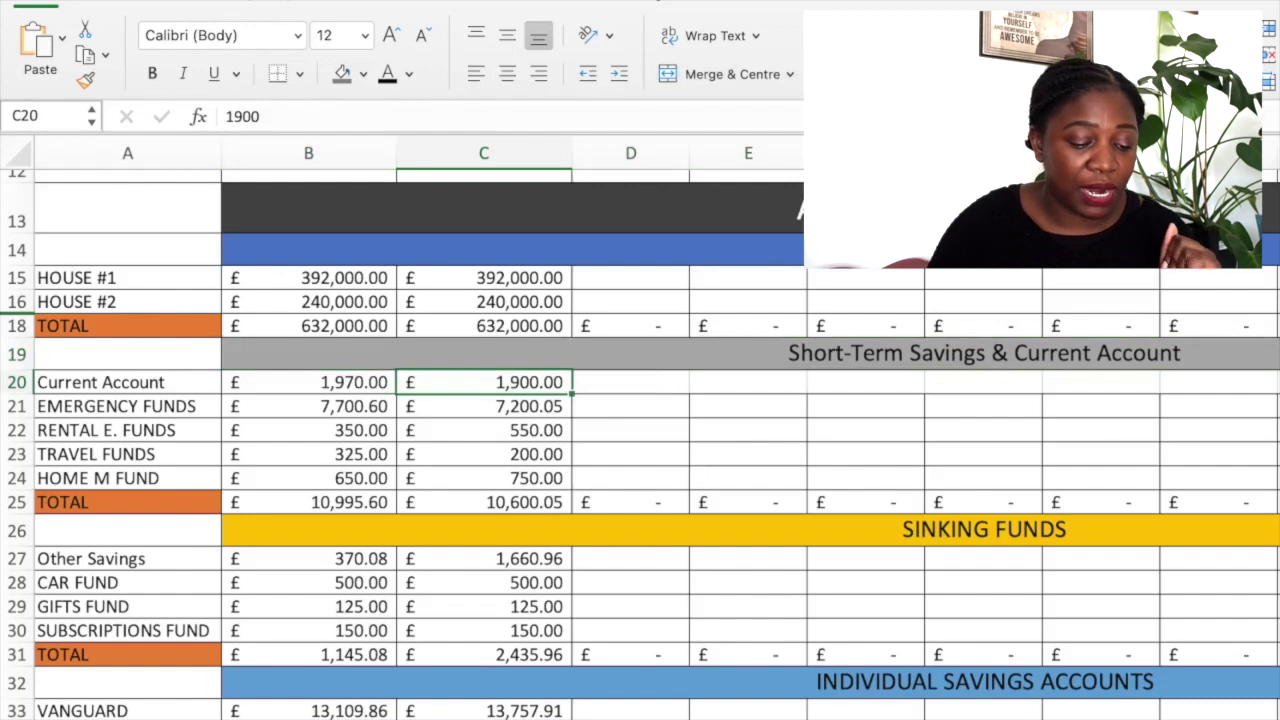
key("Down")
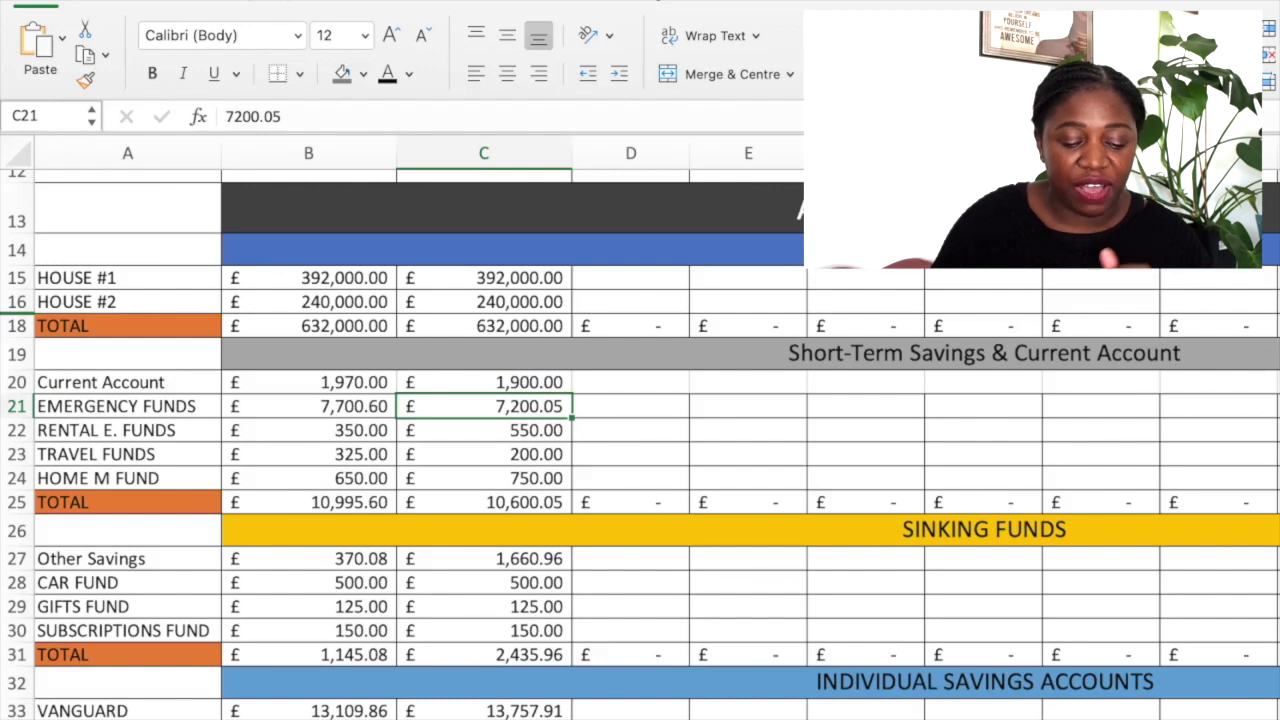
key("Down")
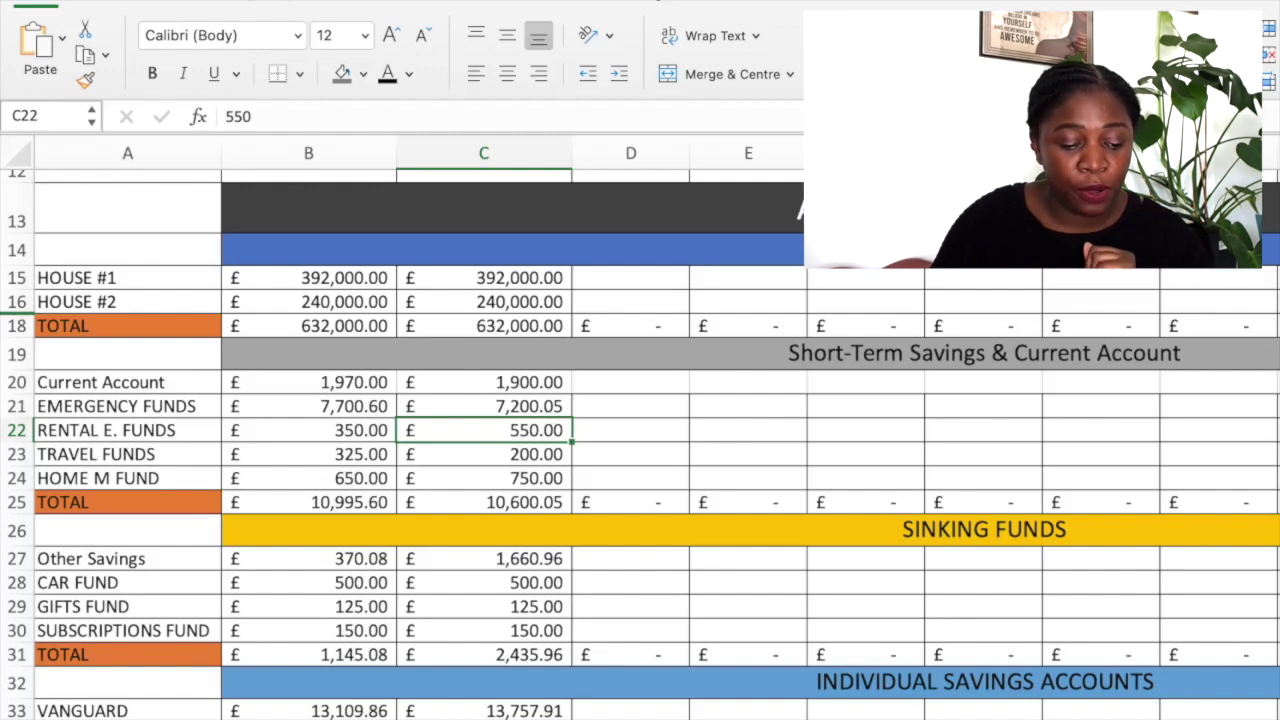
key("Down")
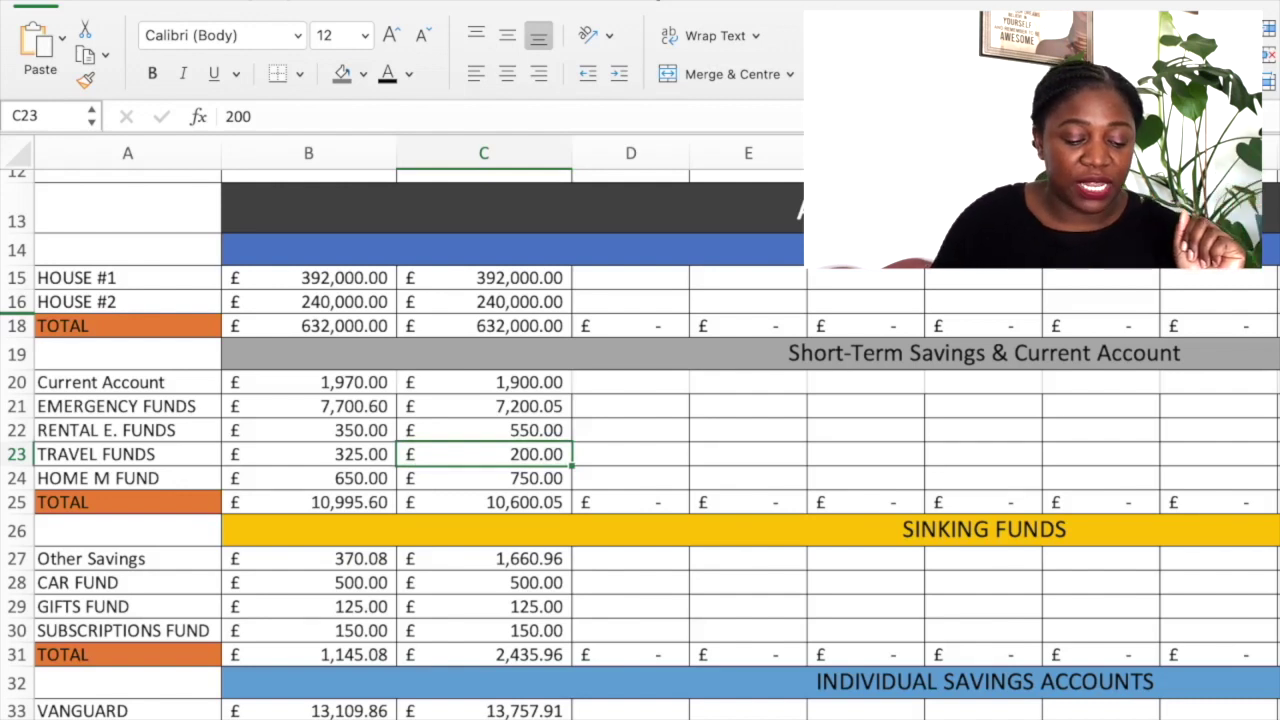
key("Down")
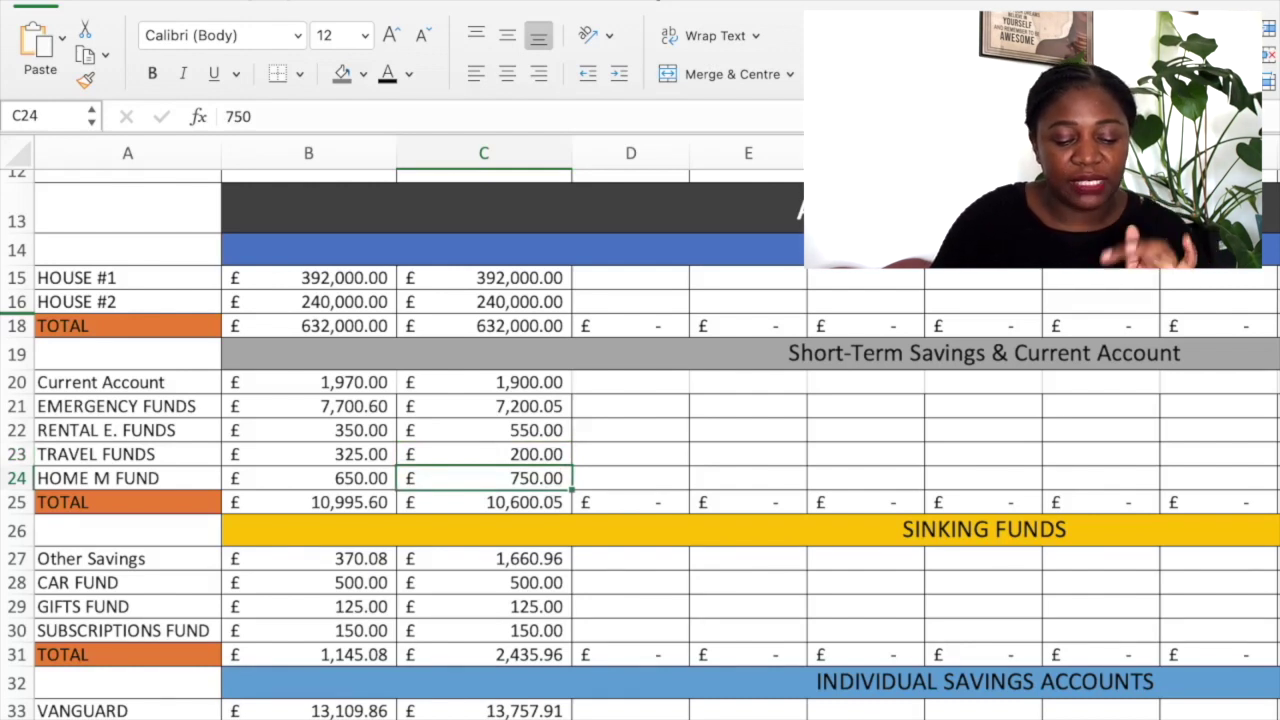
key("Down")
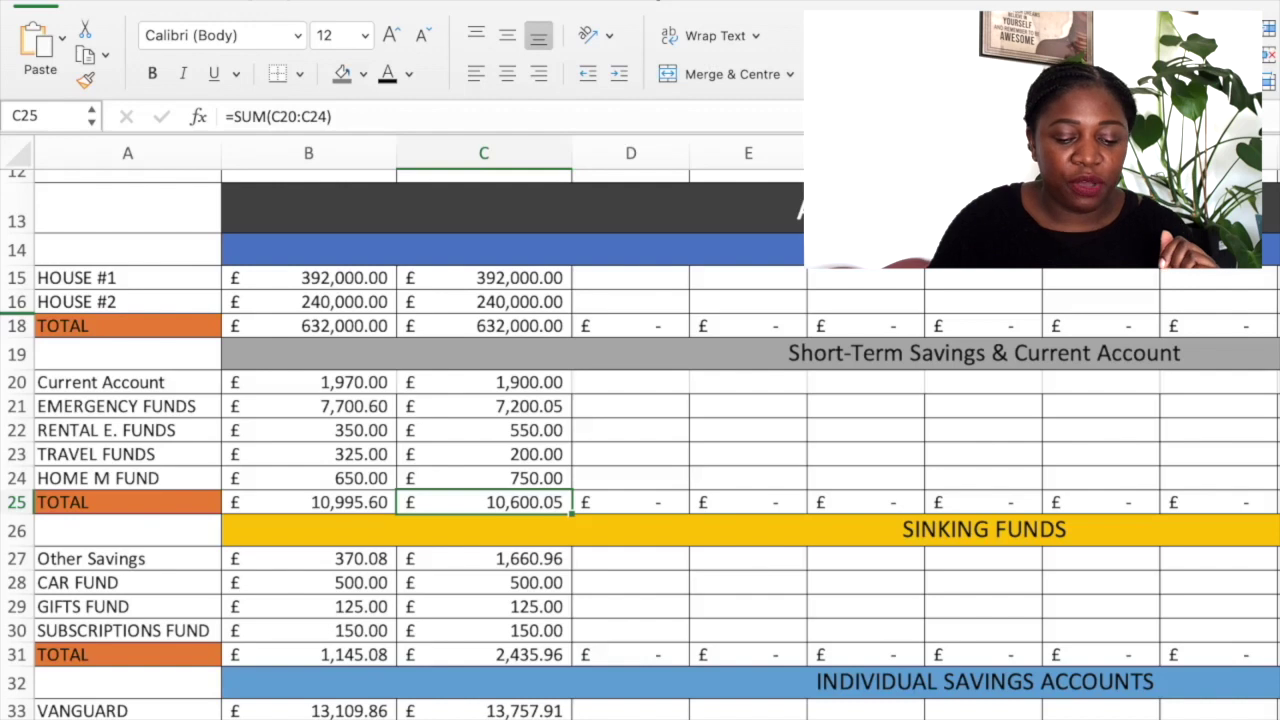
Inspect the February Sinking Funds entries for other savings, car, gifts and subscriptions, ending at the section total
scroll(640, 445, "down", 3)
left_click(984, 443)
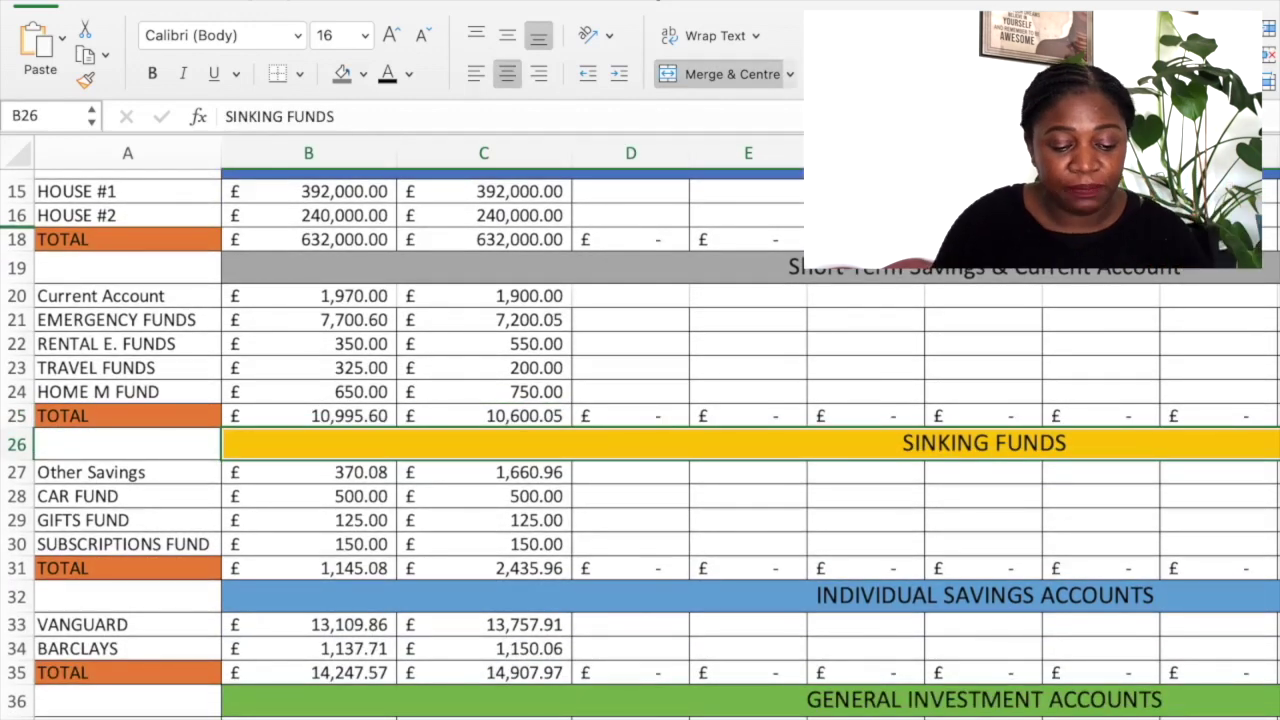
scroll(640, 445, "down", 2)
left_click(484, 418)
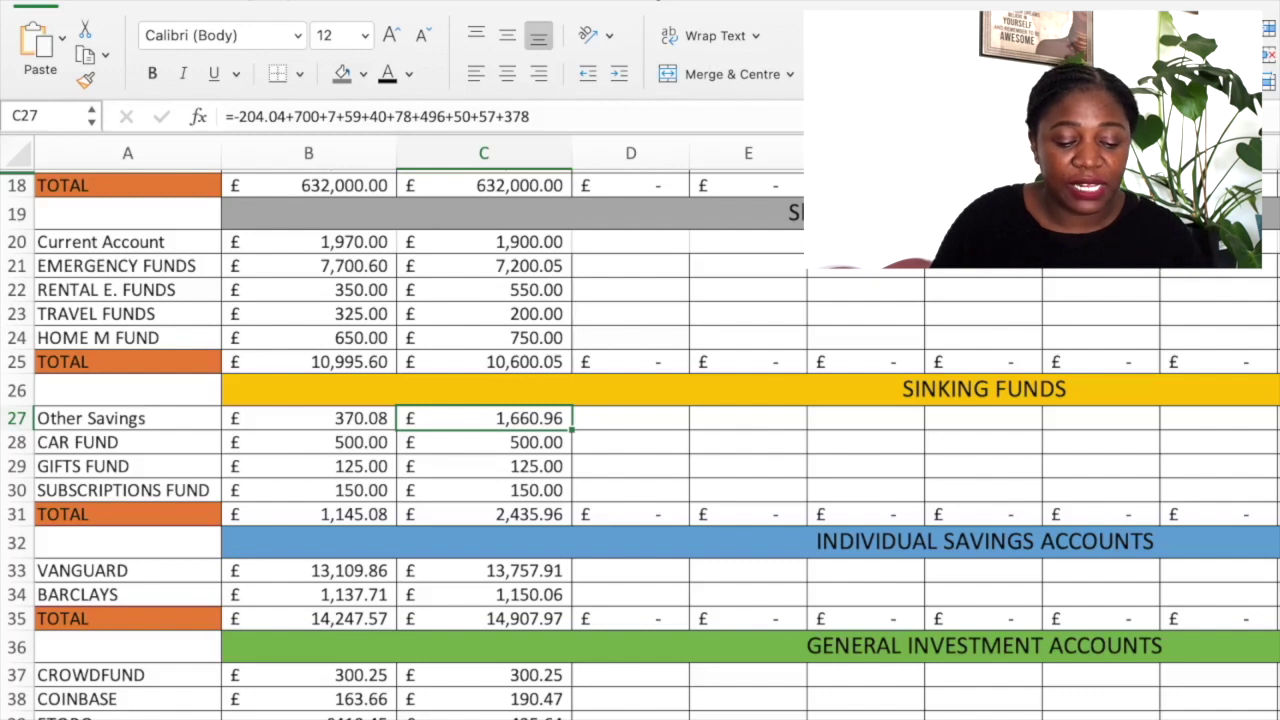
left_click(484, 442)
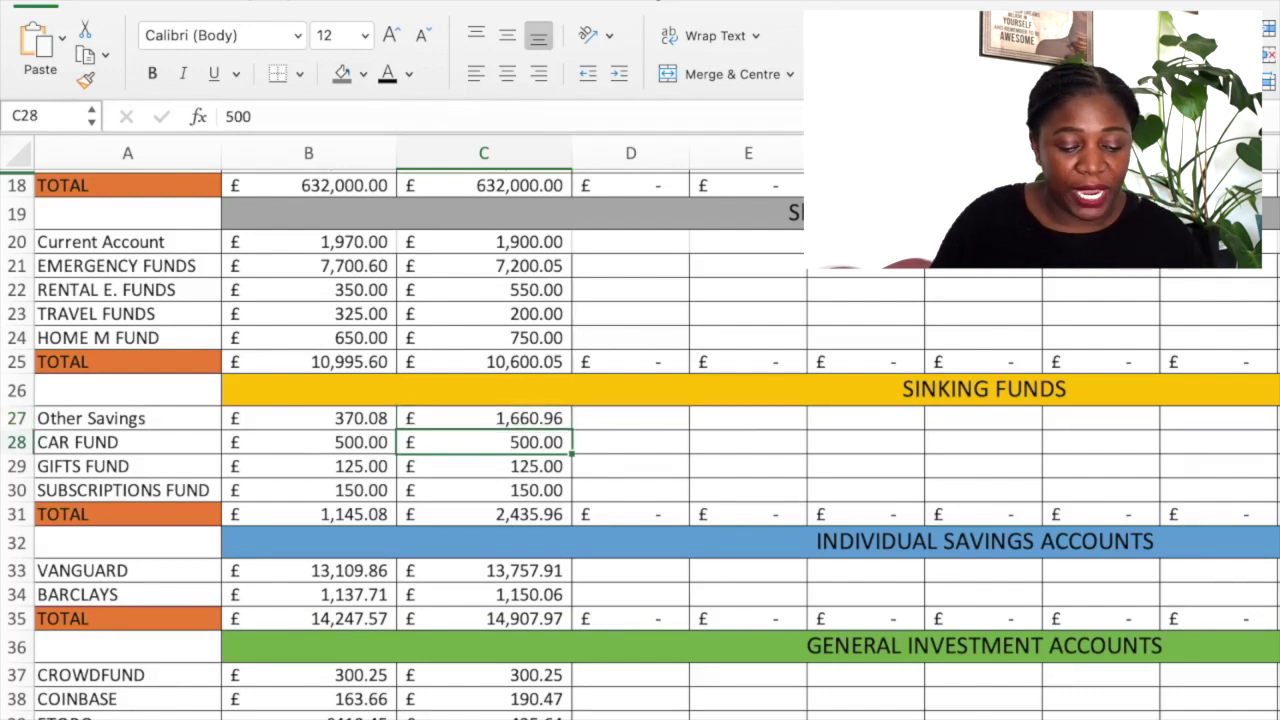
left_click(484, 466)
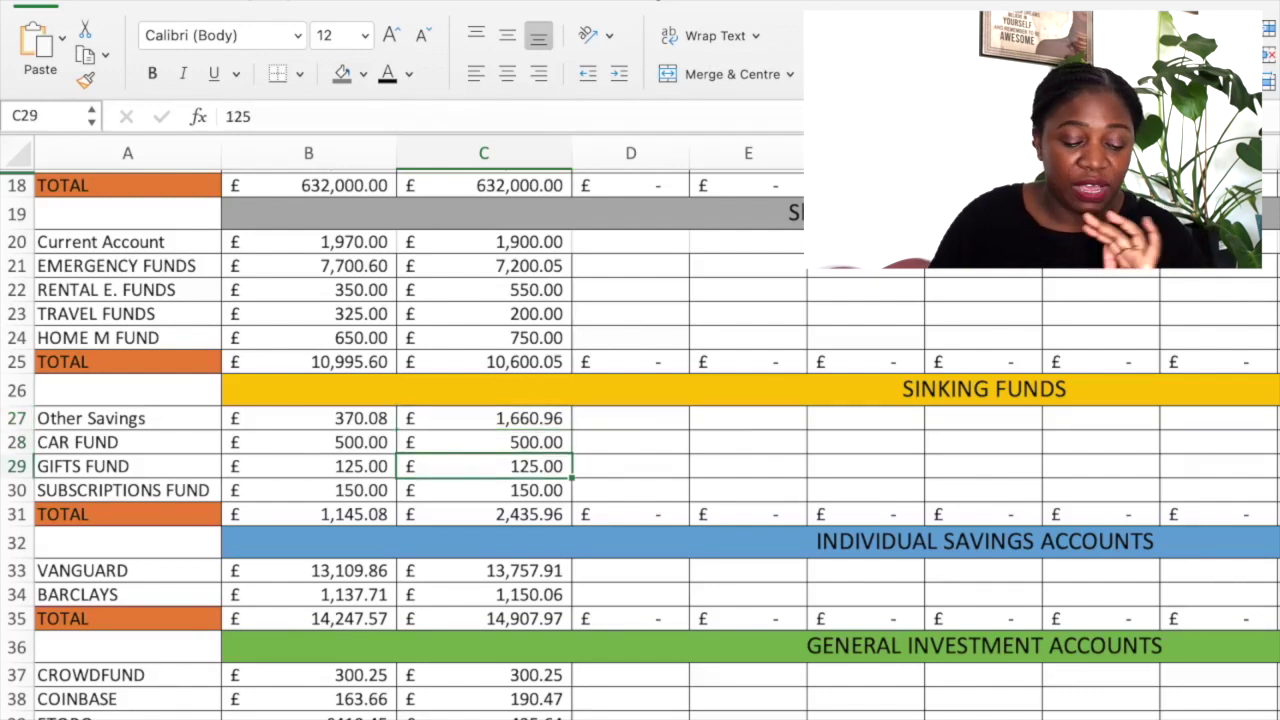
left_click(484, 490)
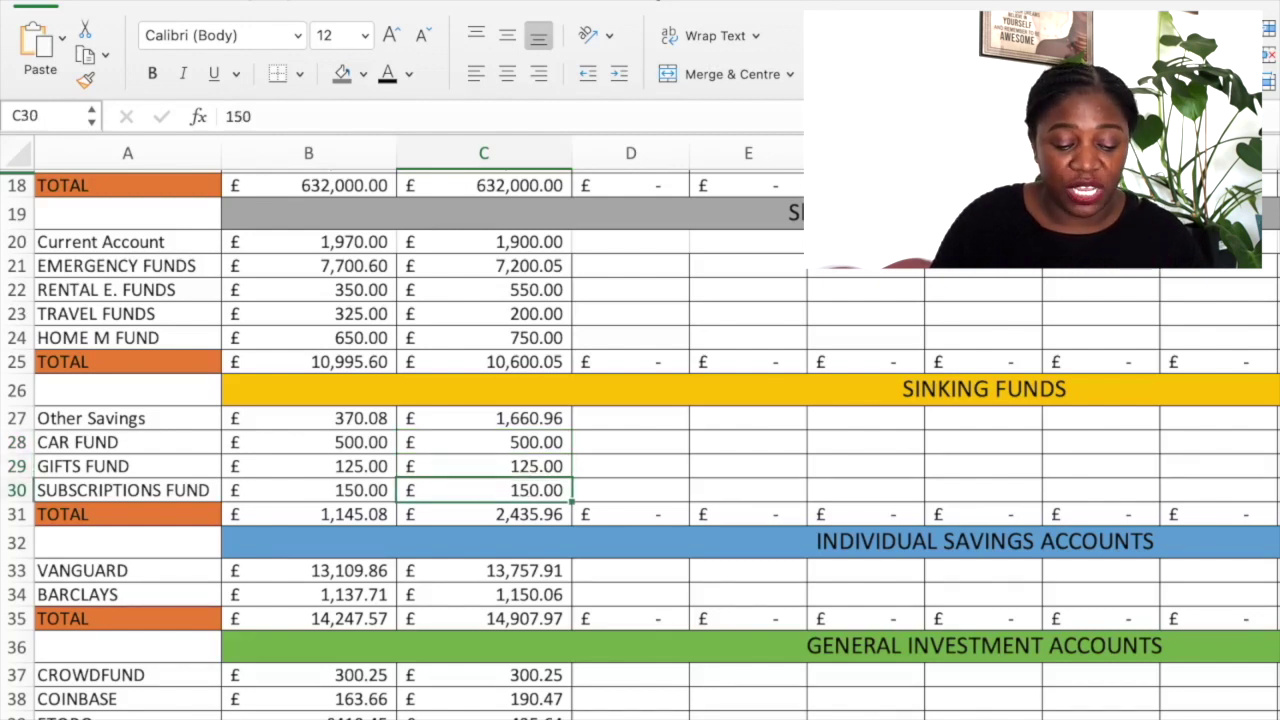
left_click(484, 514)
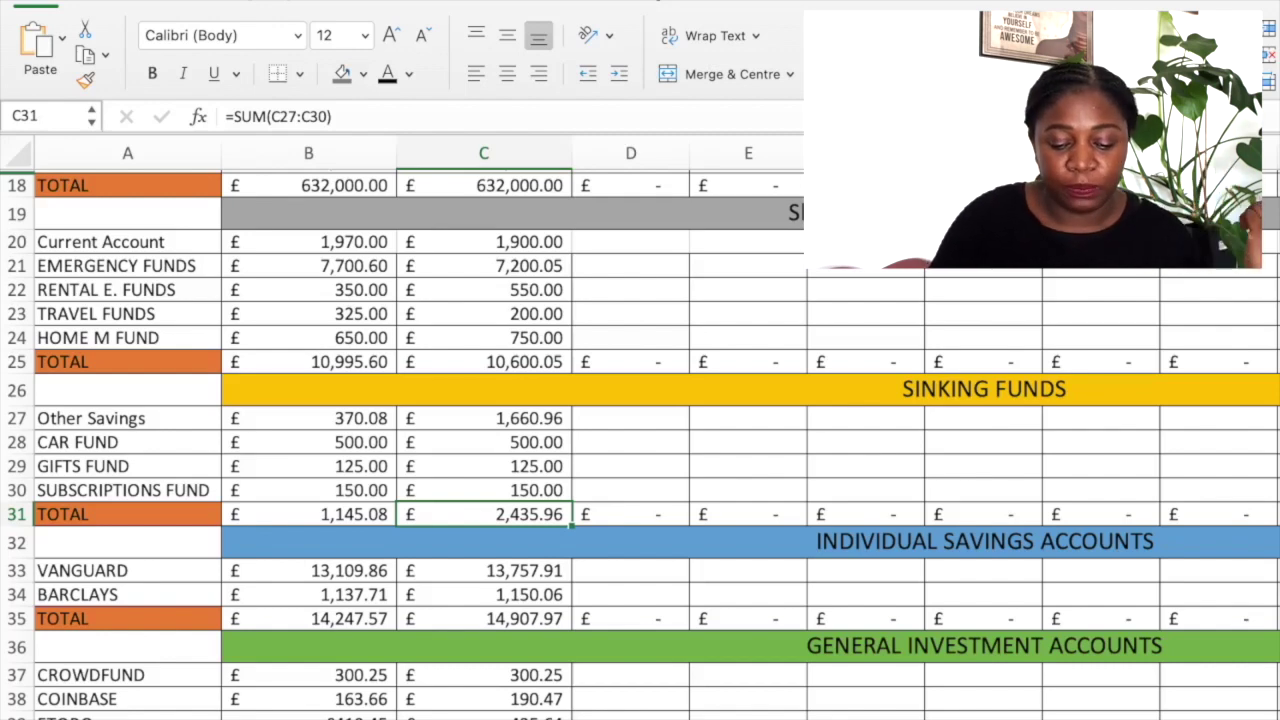
Check the February Vanguard and Barclays balances in the Individual Savings Accounts section and their total
scroll(640, 444, "down", 2)
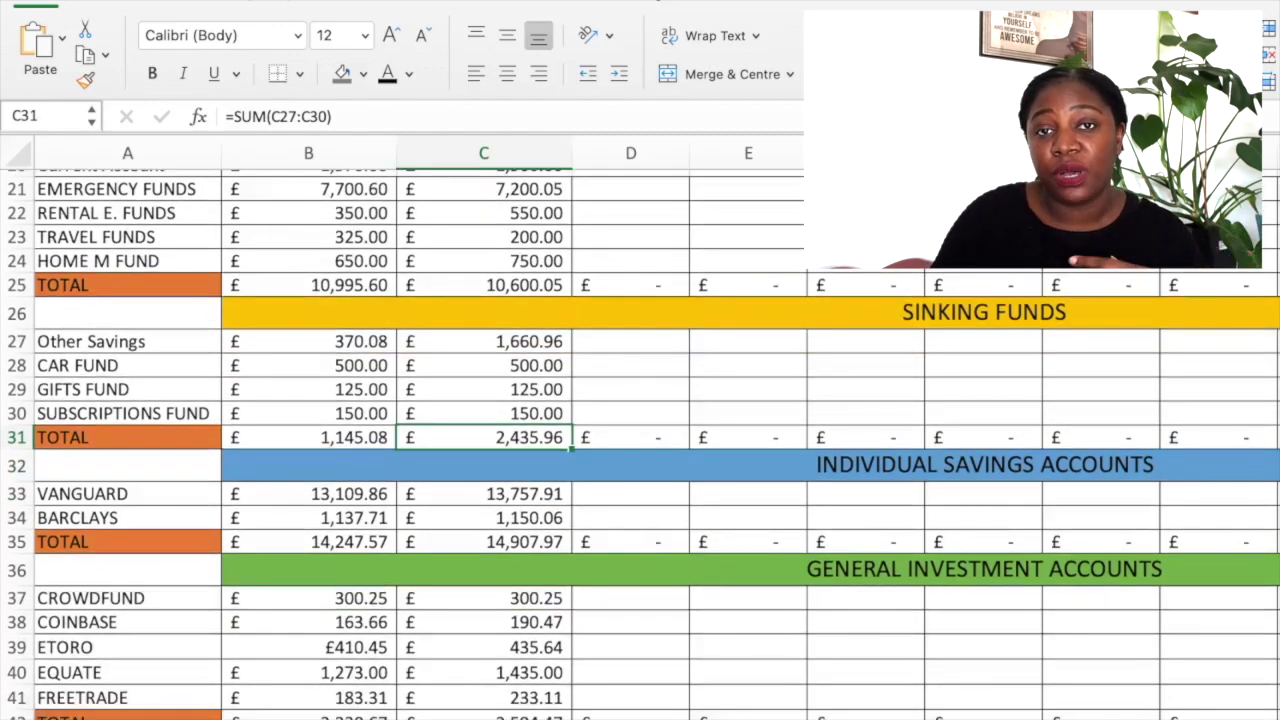
left_click(750, 465)
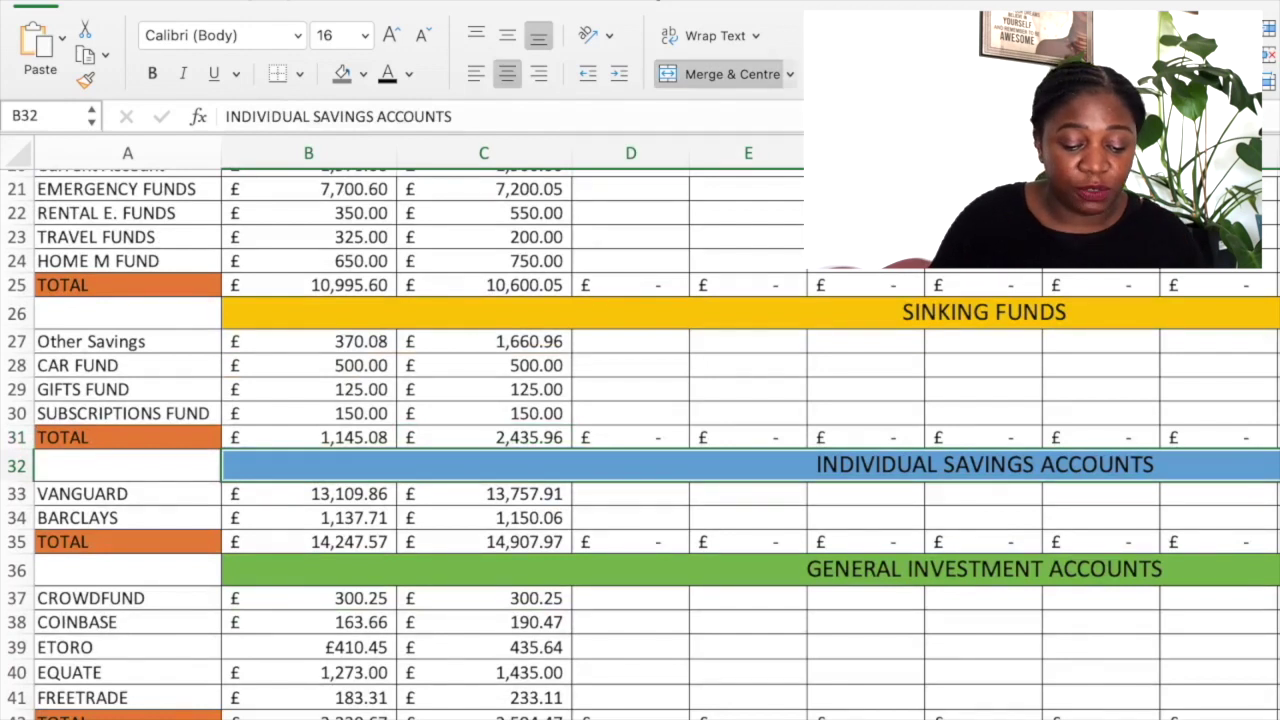
key("Down")
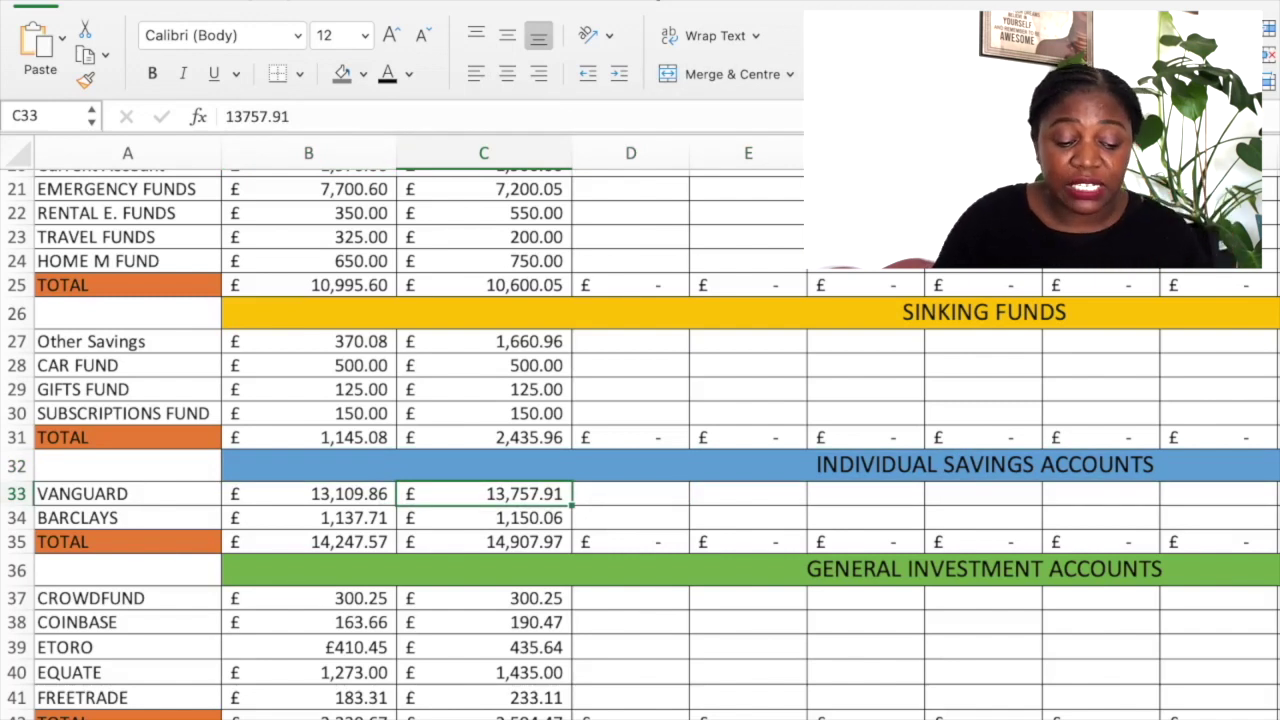
key("Down")
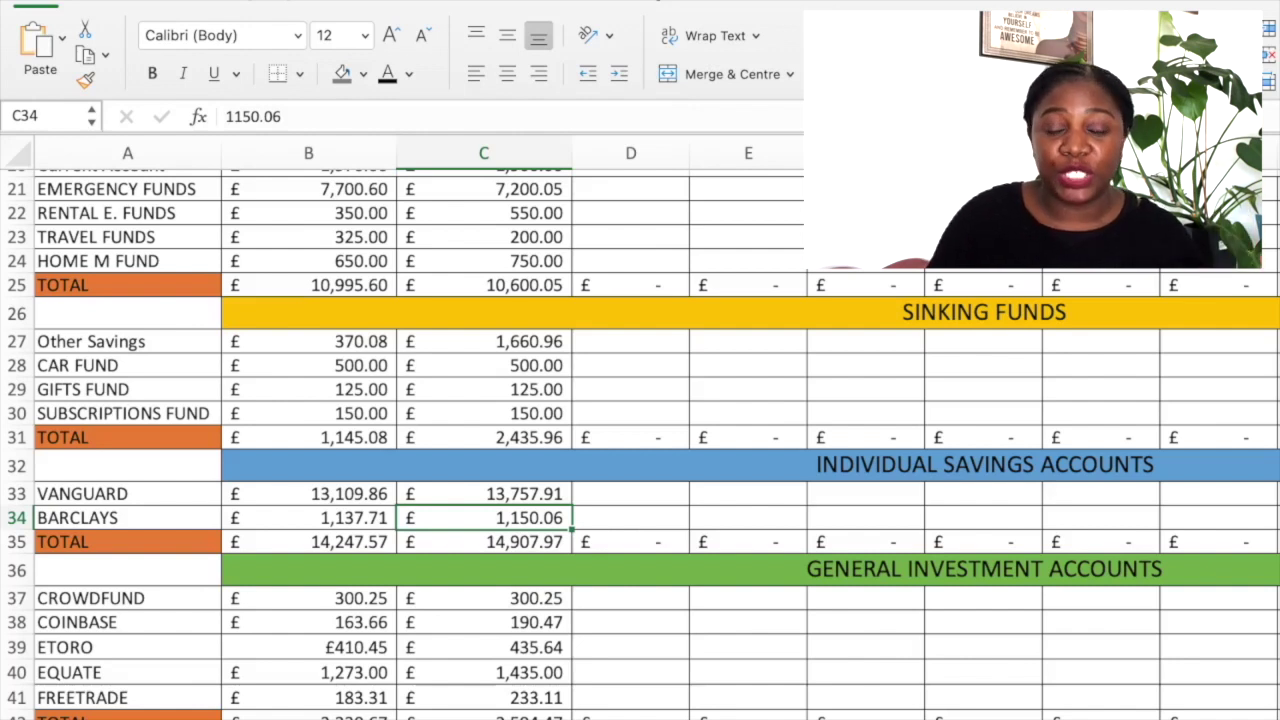
left_click(484, 542)
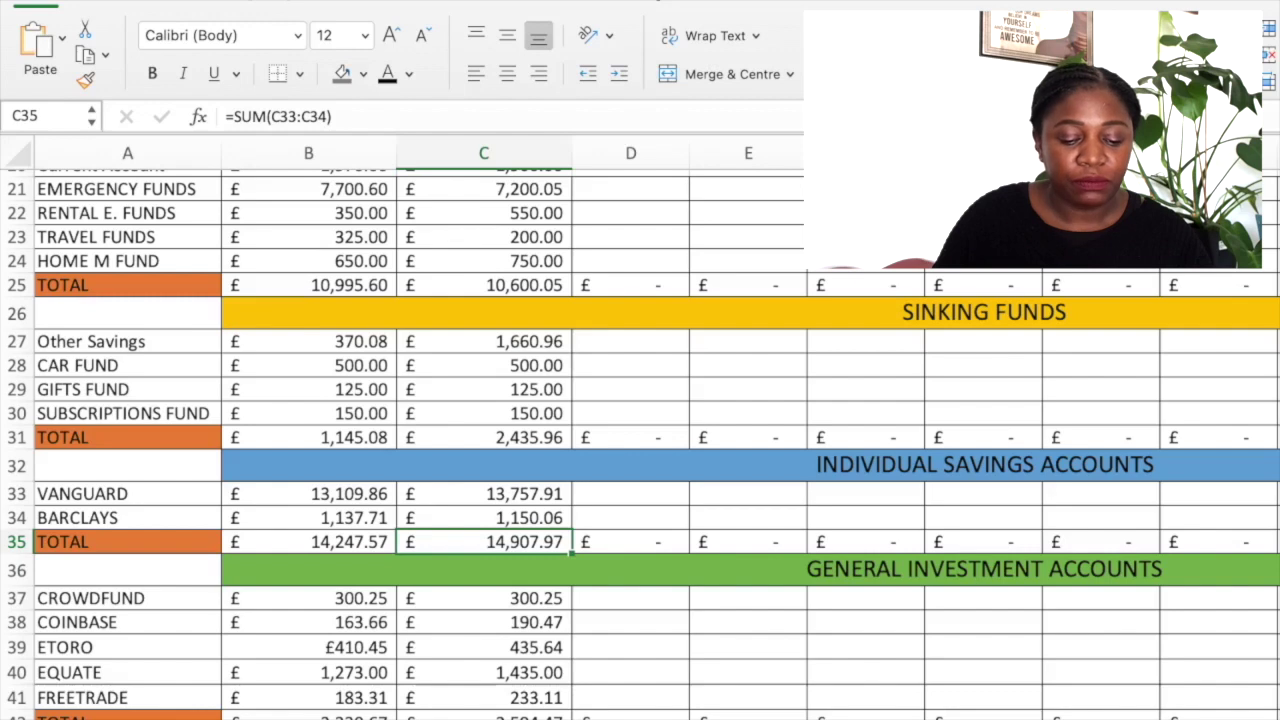
Go through the February balances in the General Investment Accounts section, from Crowdfund to Freetrade, ending at the section total
scroll(640, 444, "down", 3)
left_click(484, 472)
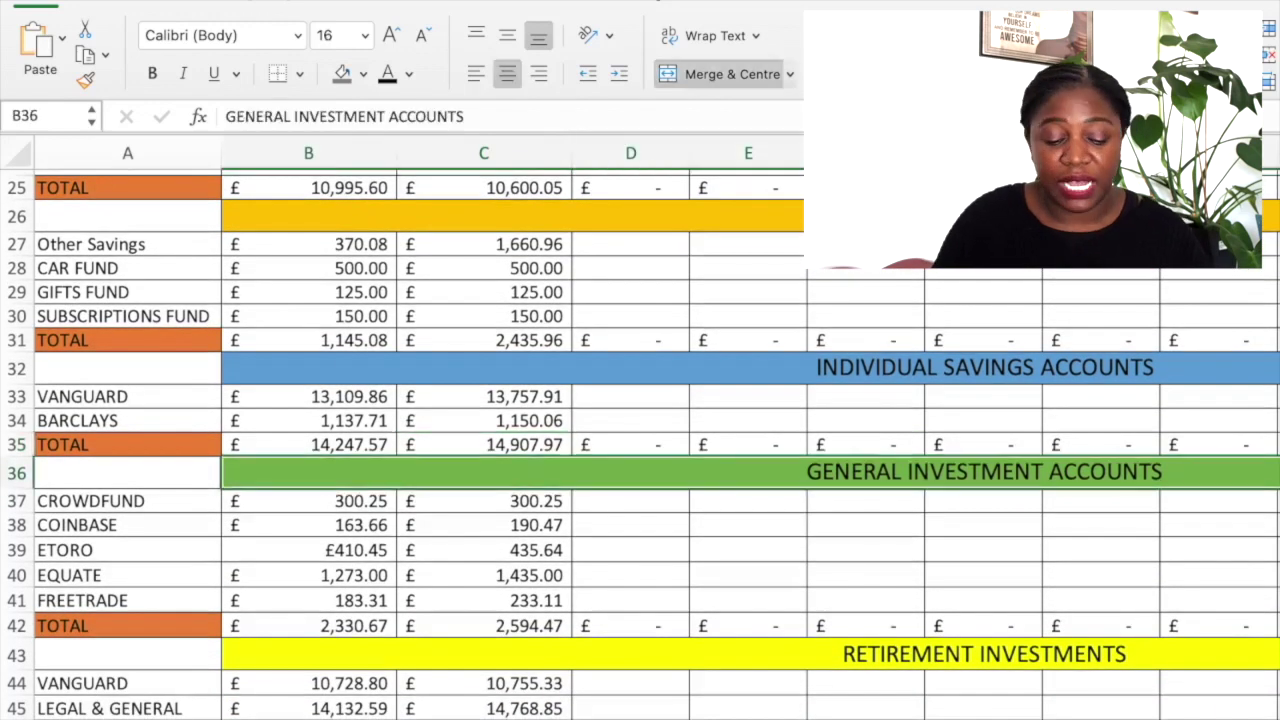
scroll(640, 444, "down", 5)
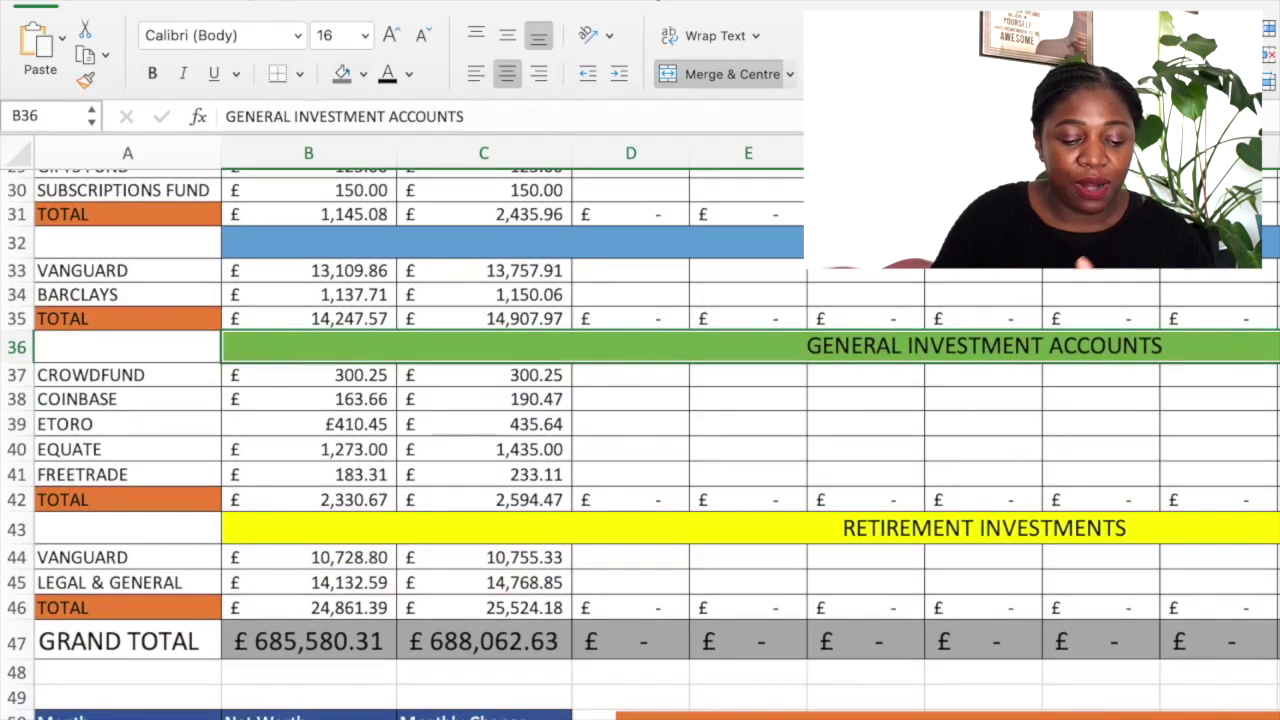
left_click(484, 375)
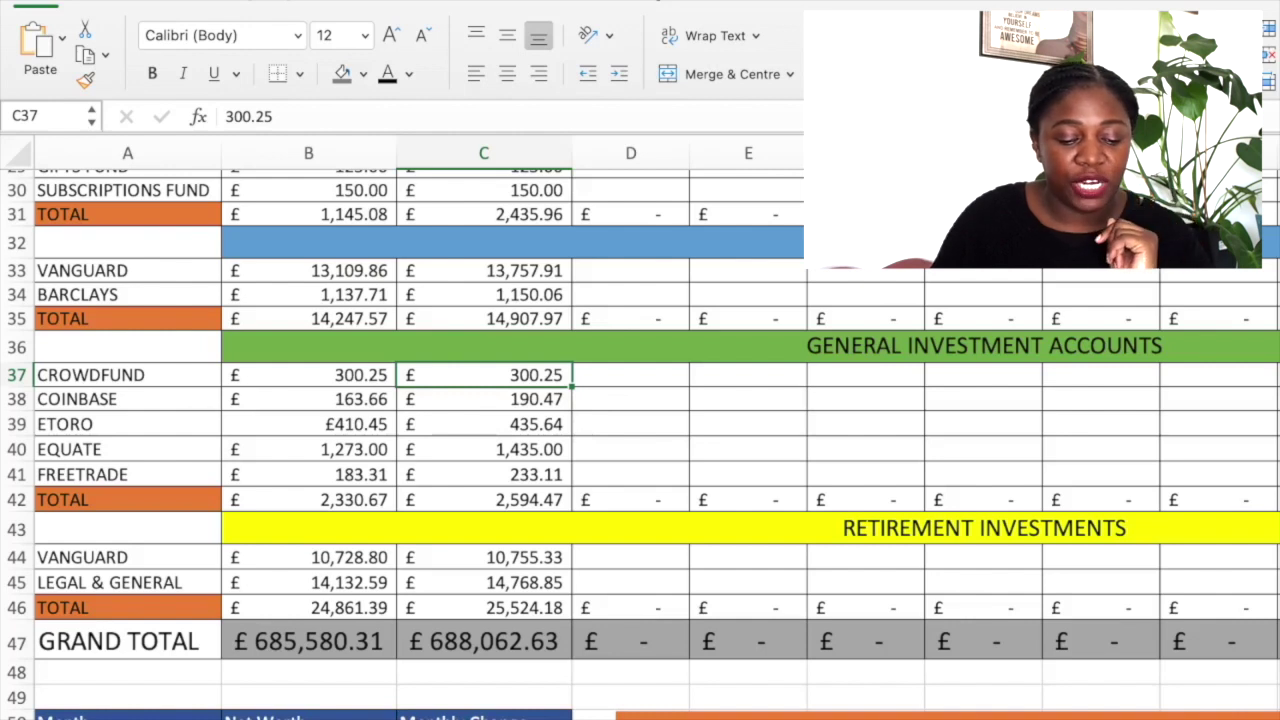
key("Down")
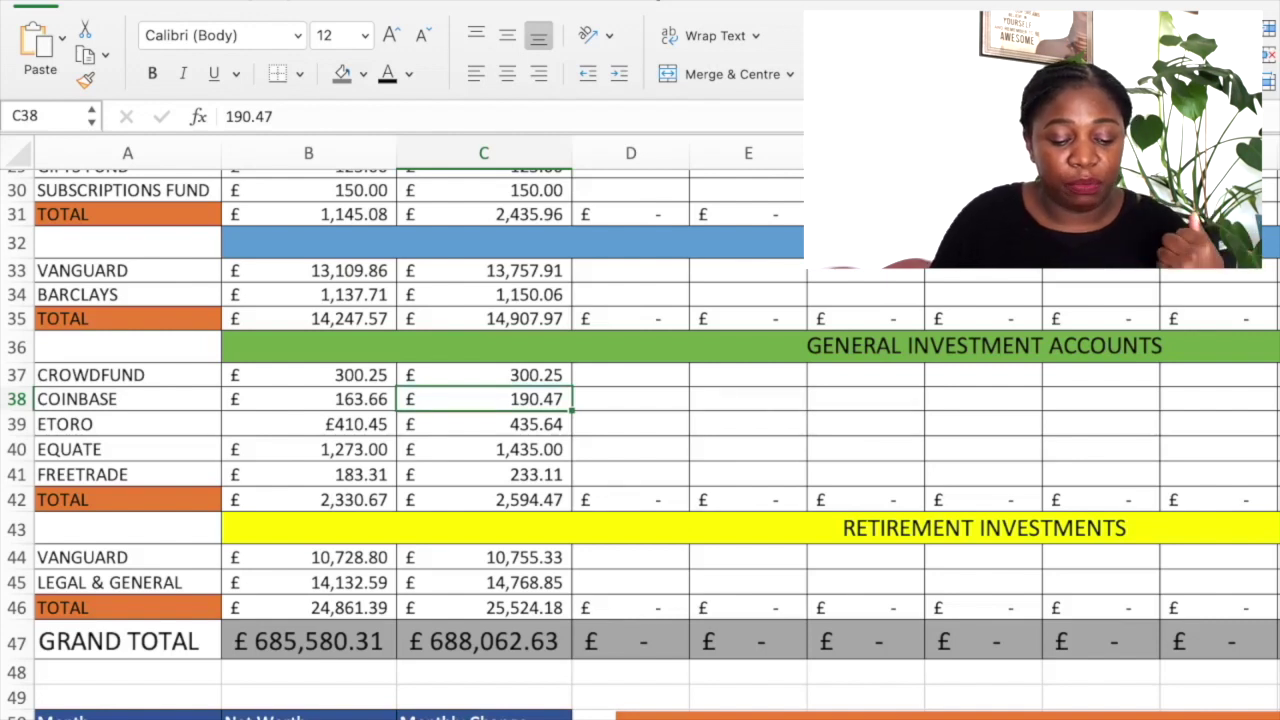
key("Down")
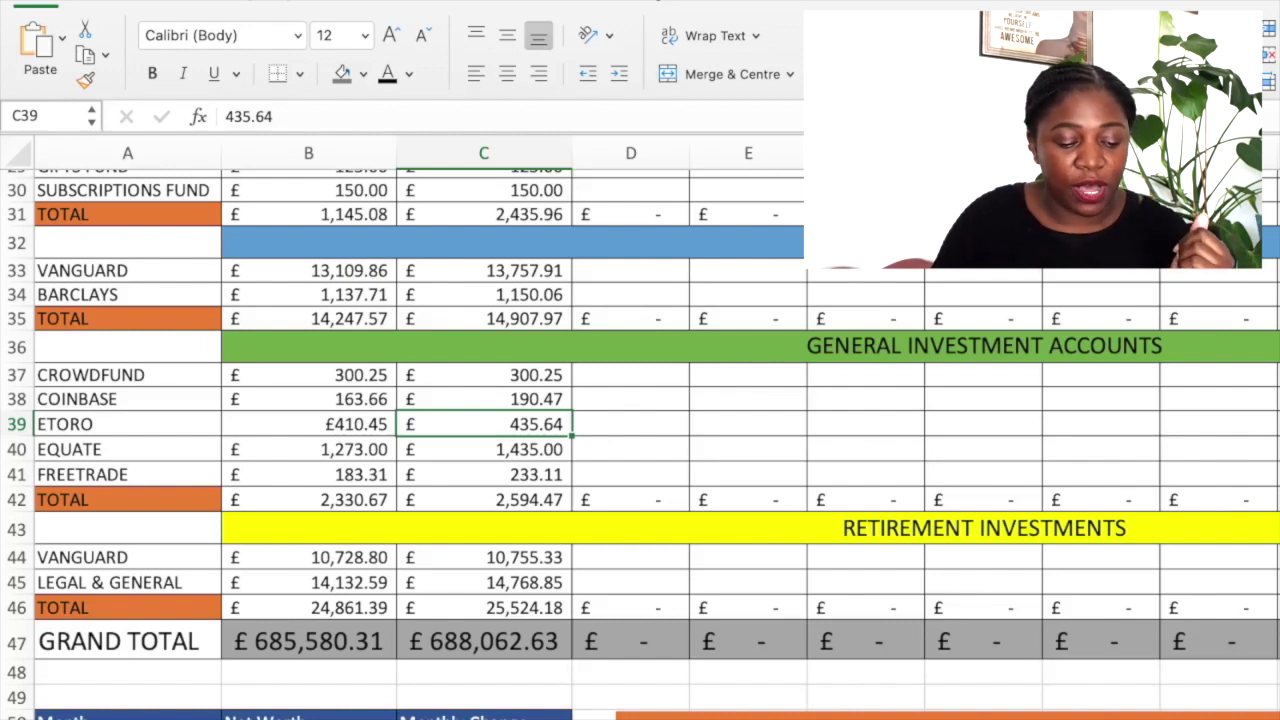
left_click(484, 450)
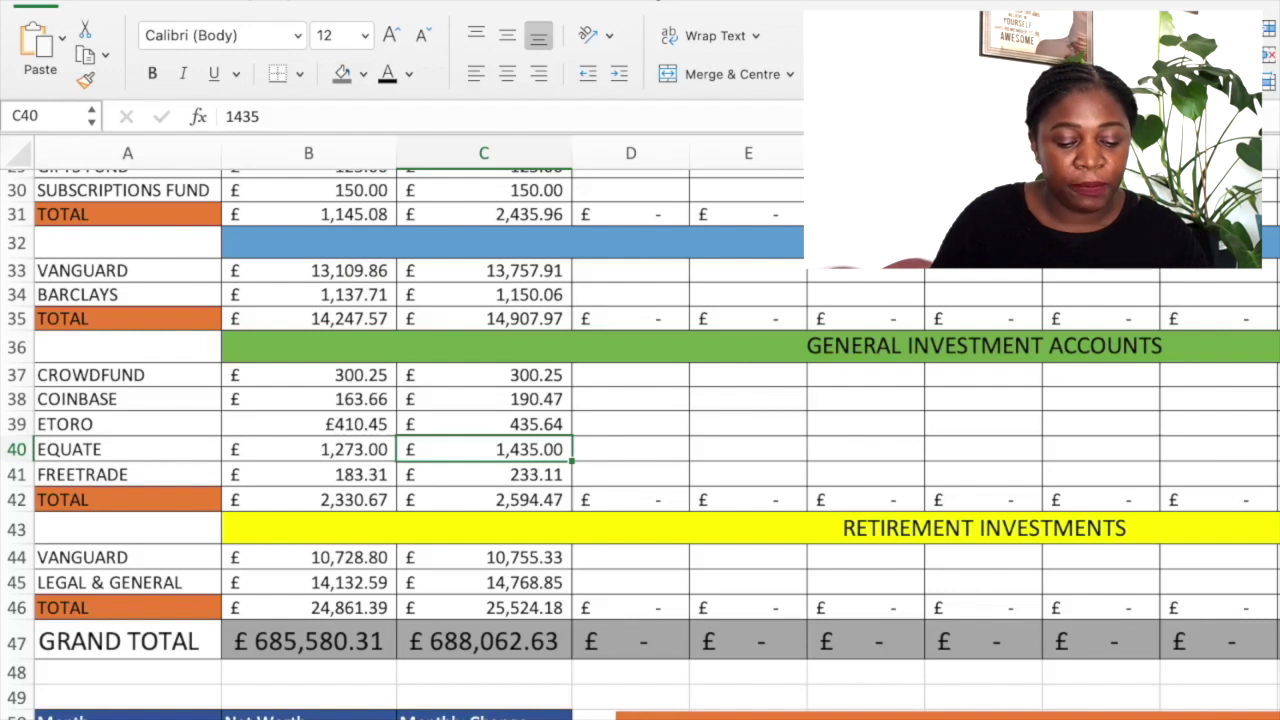
left_click(484, 475)
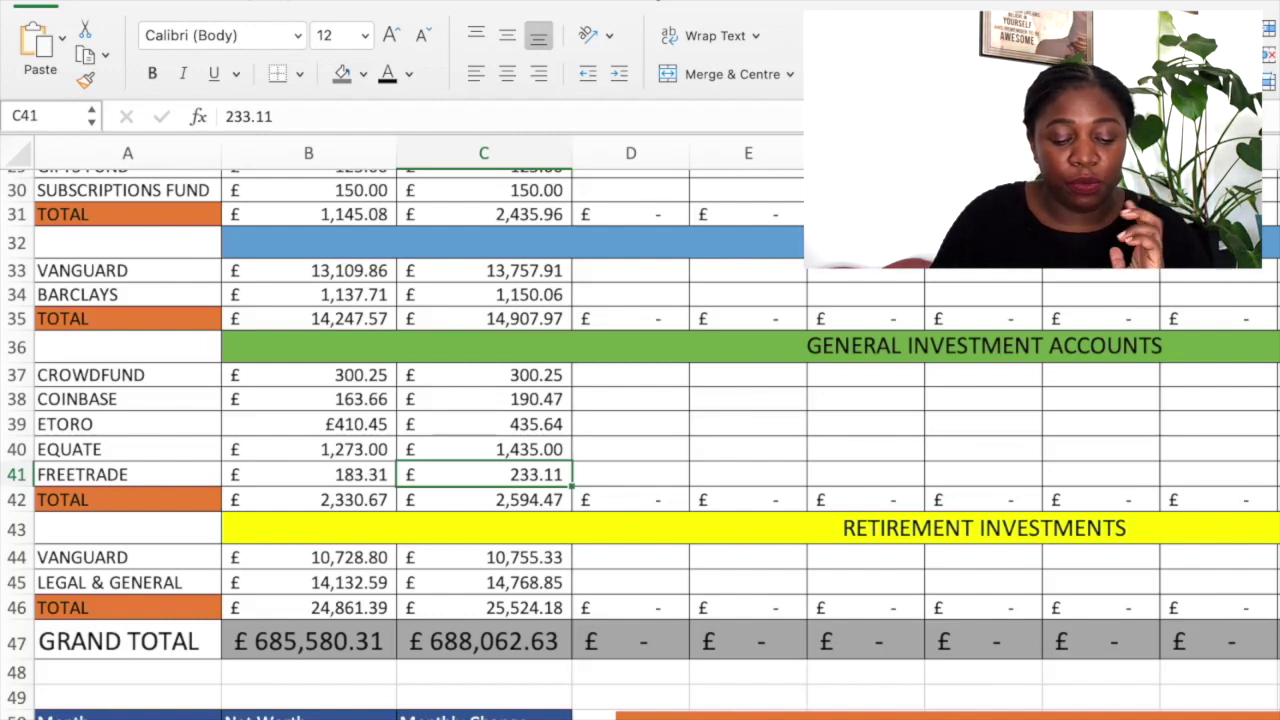
key("Down")
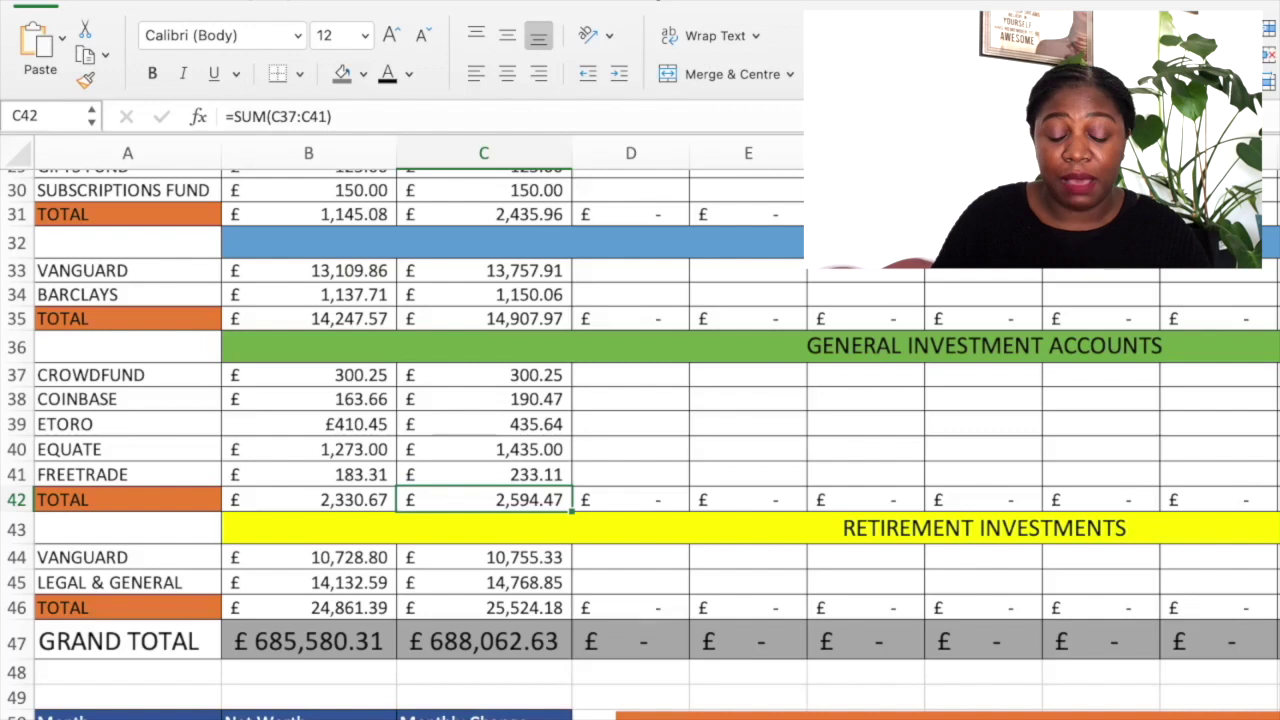
Review the February Vanguard and Legal & General balances under Retirement Investments and their total
left_click(484, 528)
scroll(484, 528, "down", 2)
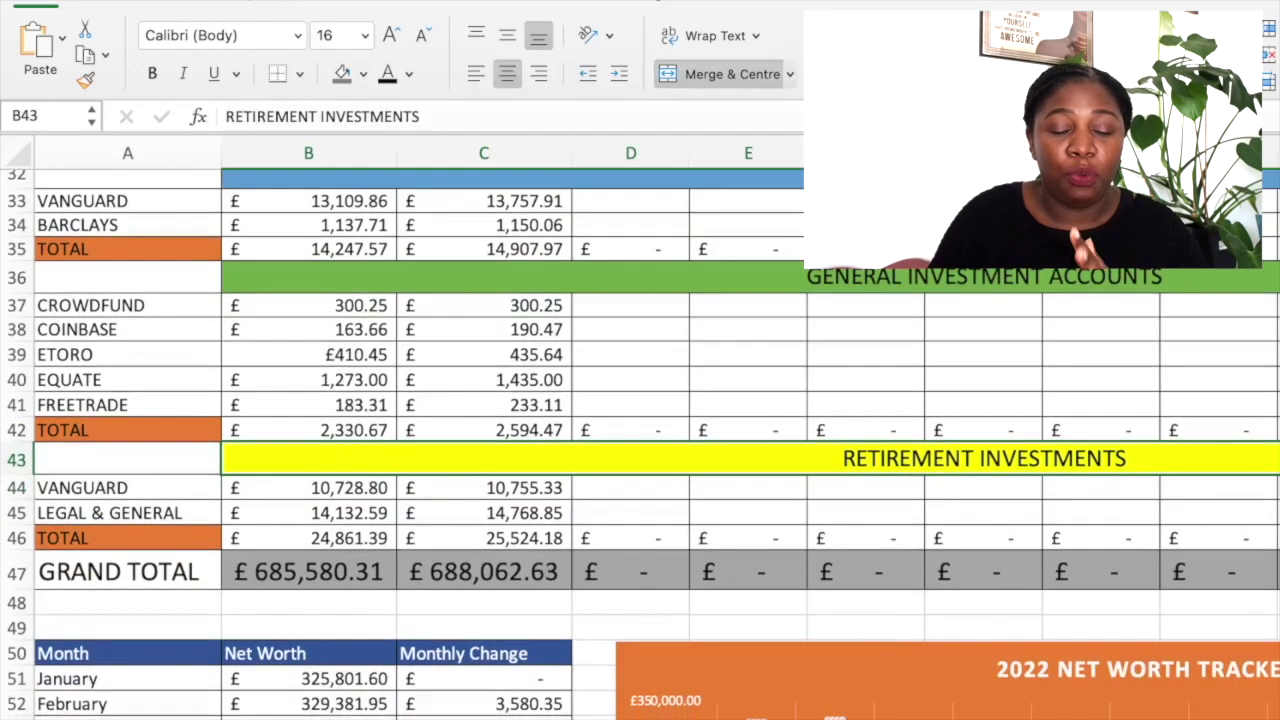
left_click(484, 488)
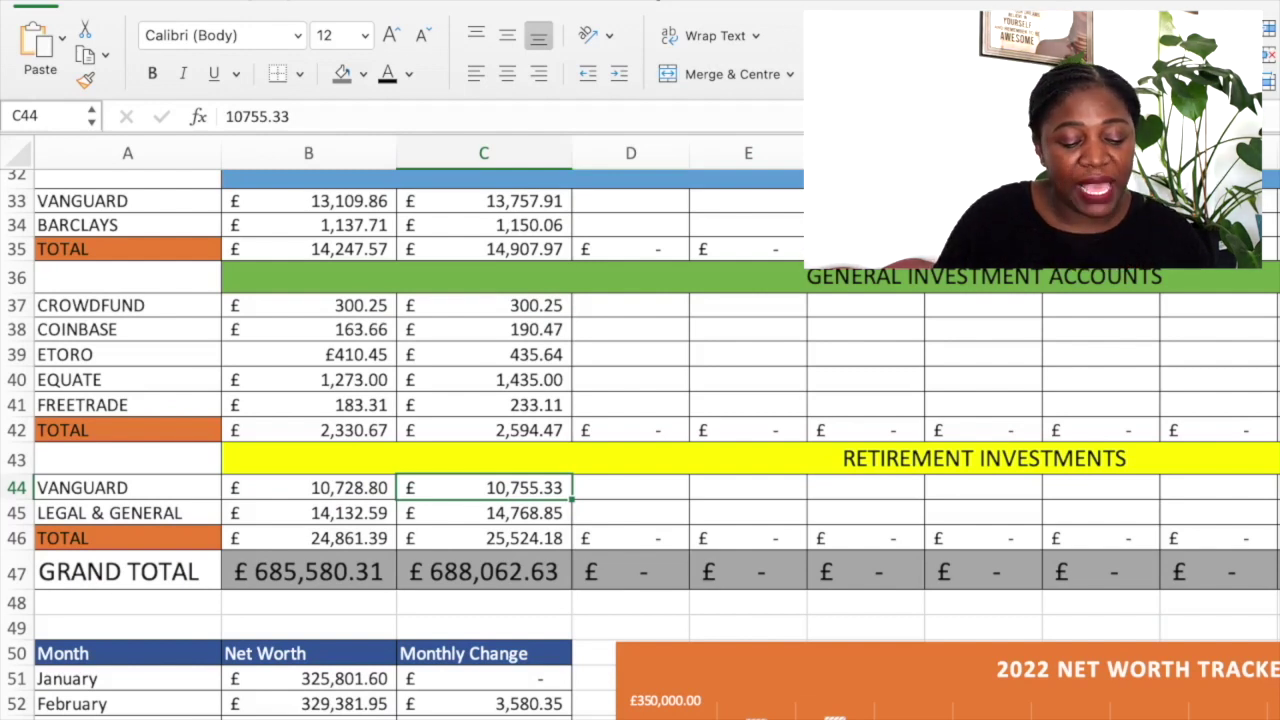
left_click(484, 513)
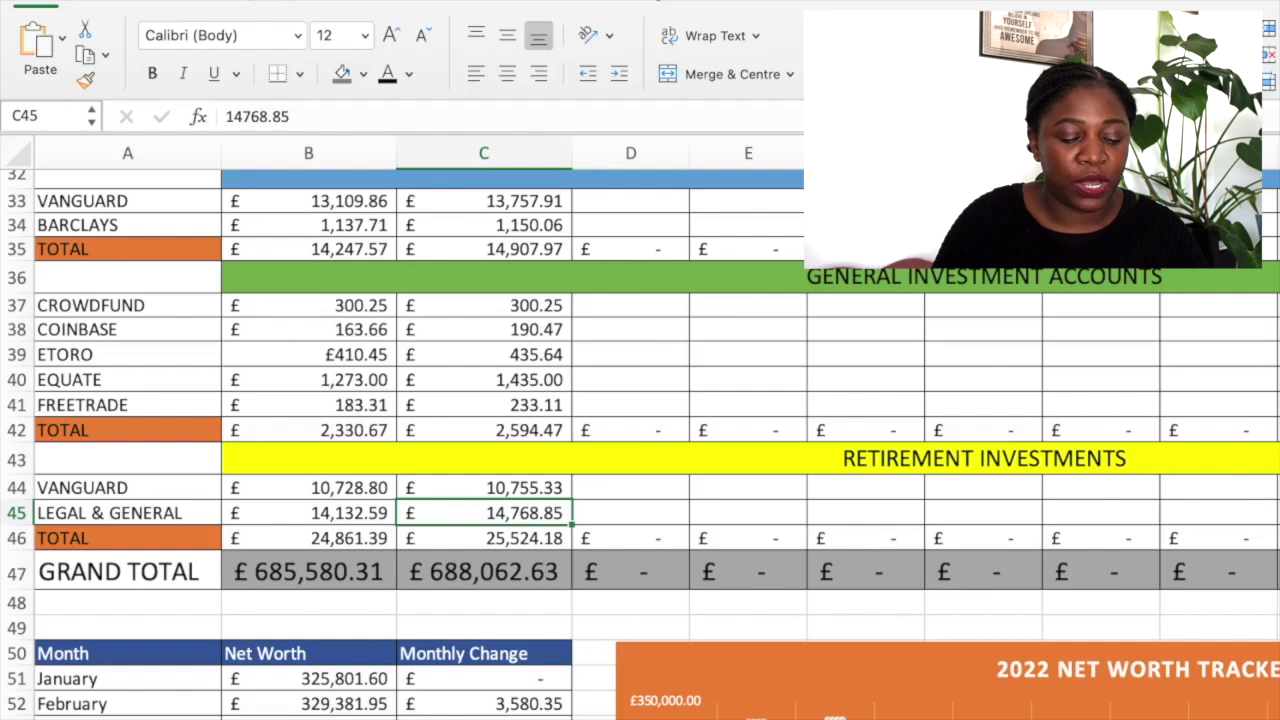
left_click(484, 538)
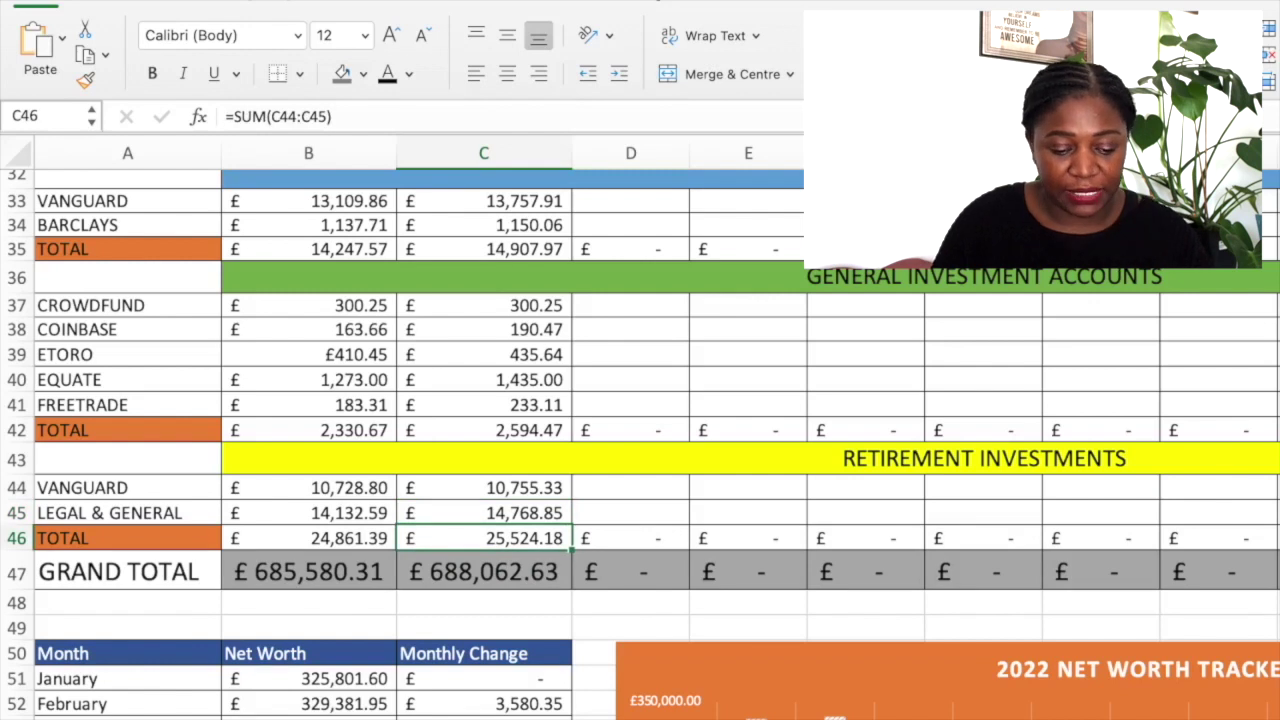
Examine the February grand total of assets alongside February's net worth and monthly change in the monthly summary table
left_click(484, 572)
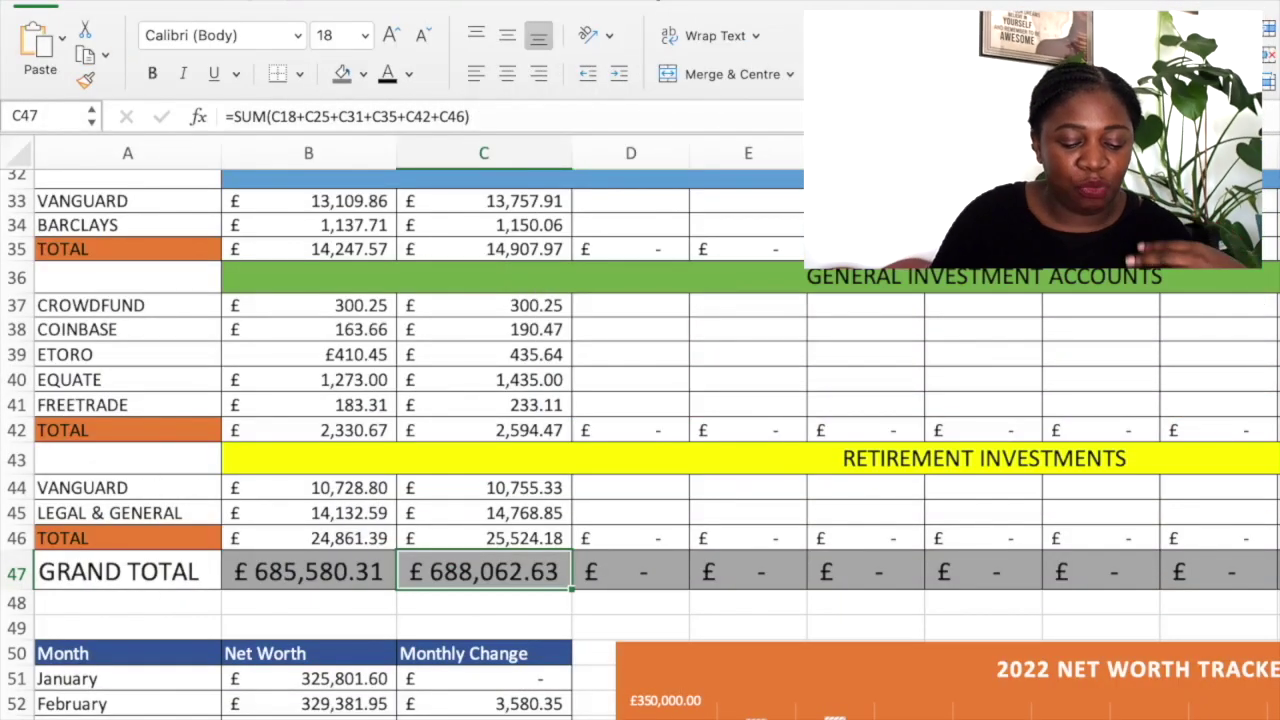
left_click(309, 704)
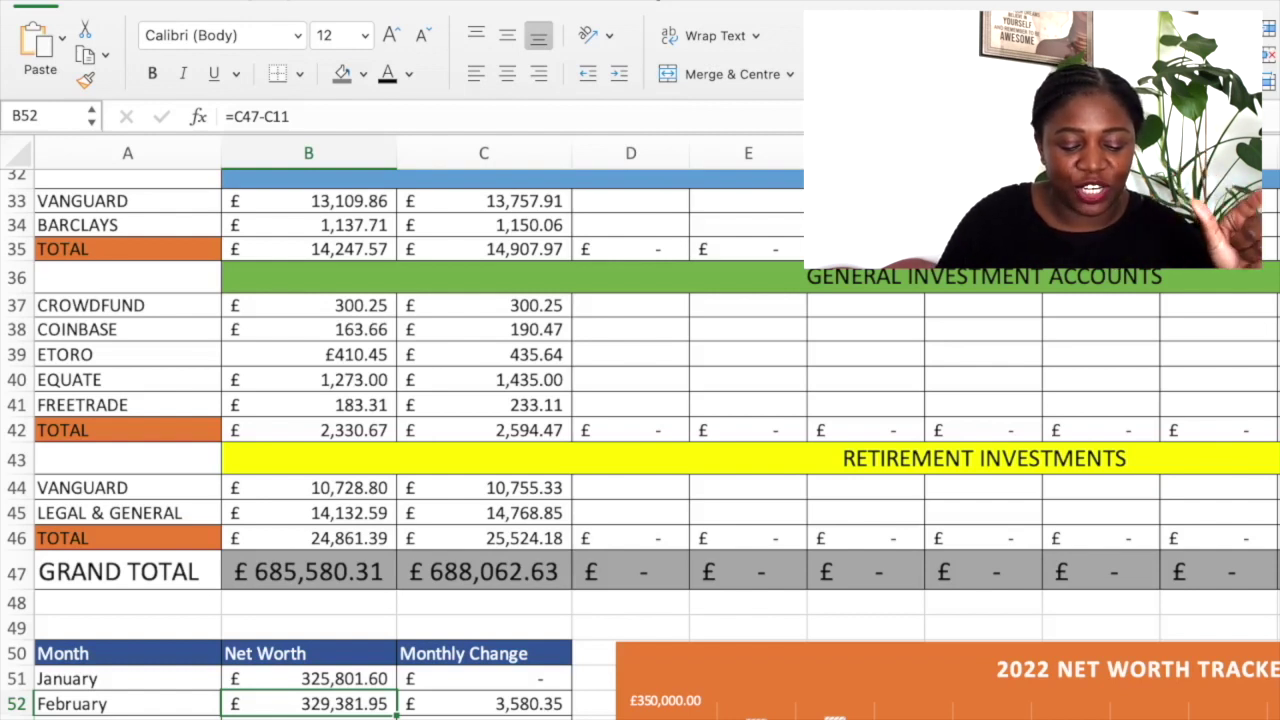
left_click(484, 704)
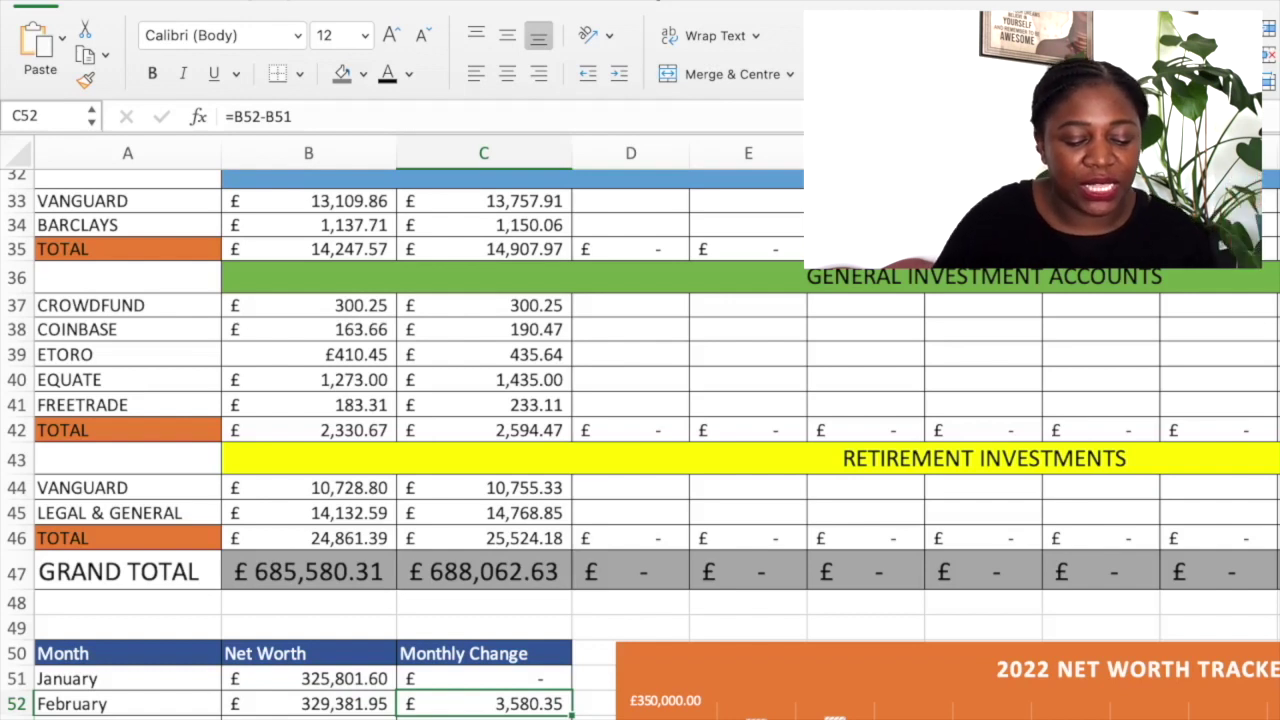
left_click(484, 571)
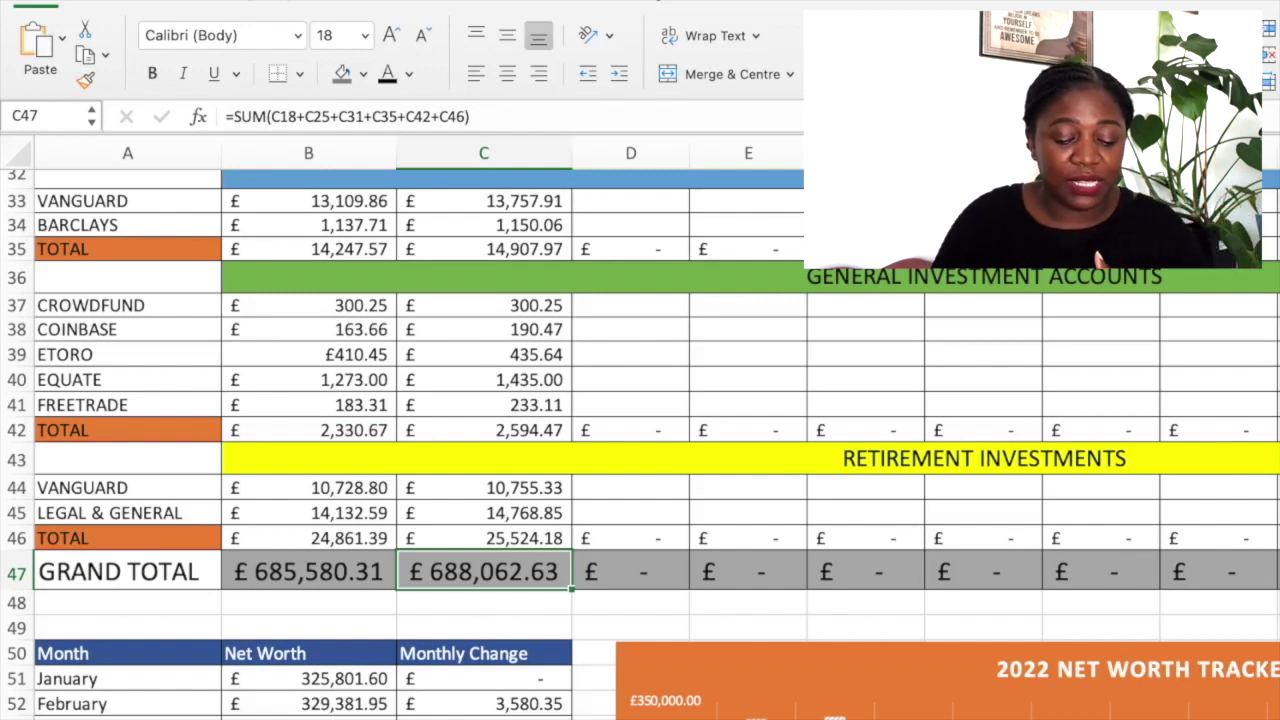
left_click(484, 704)
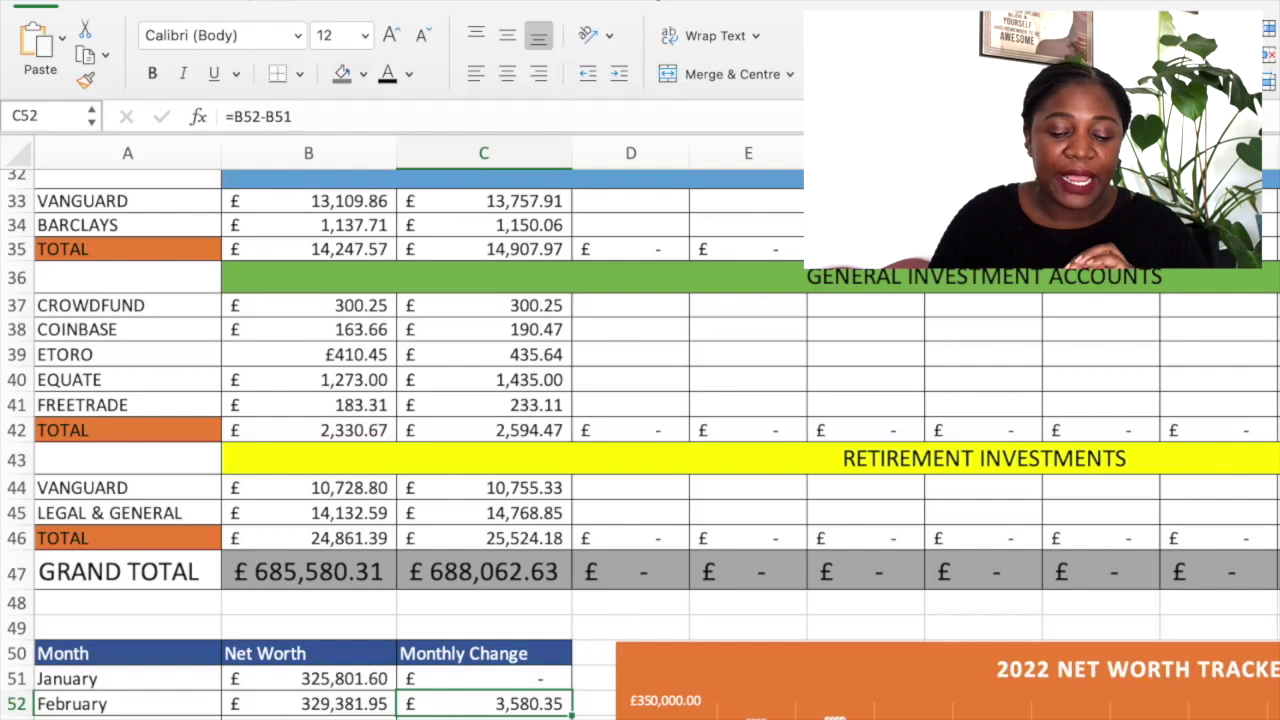
Inspect the 2022 Net Worth Tracker chart beside the monthly summary table, comparing January and February
scroll(640, 440, "down", 5)
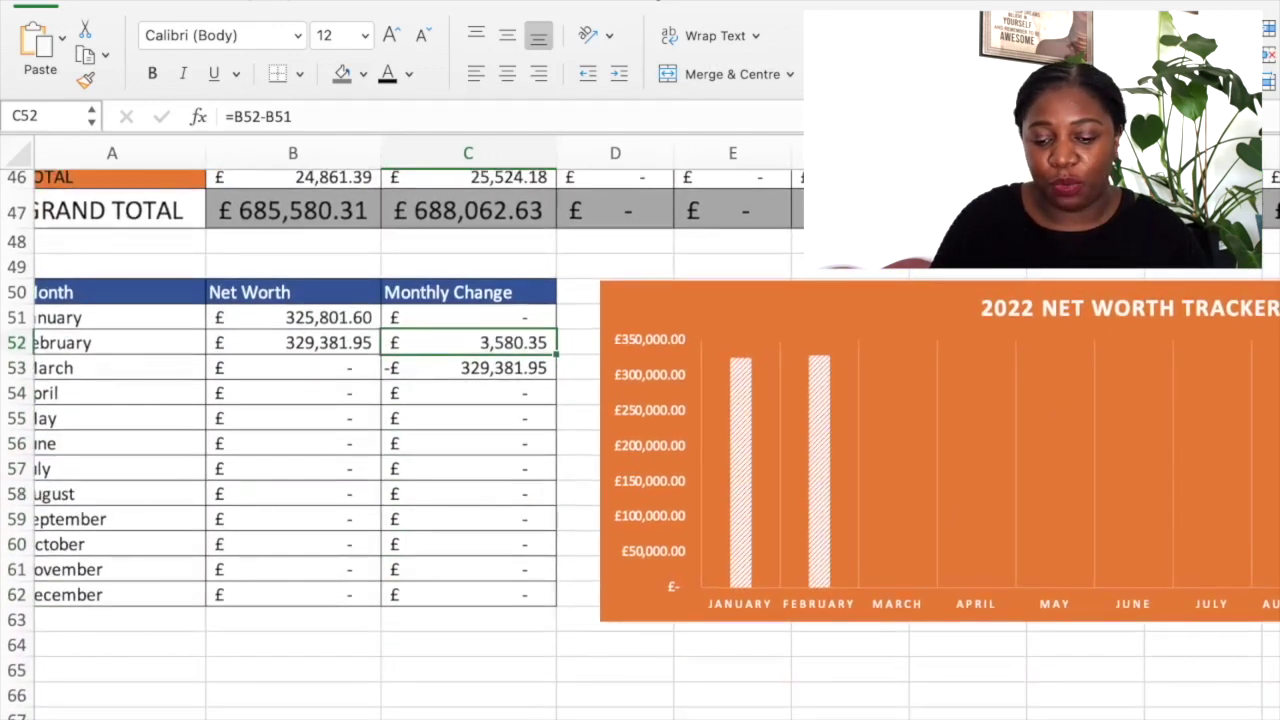
left_click(760, 312)
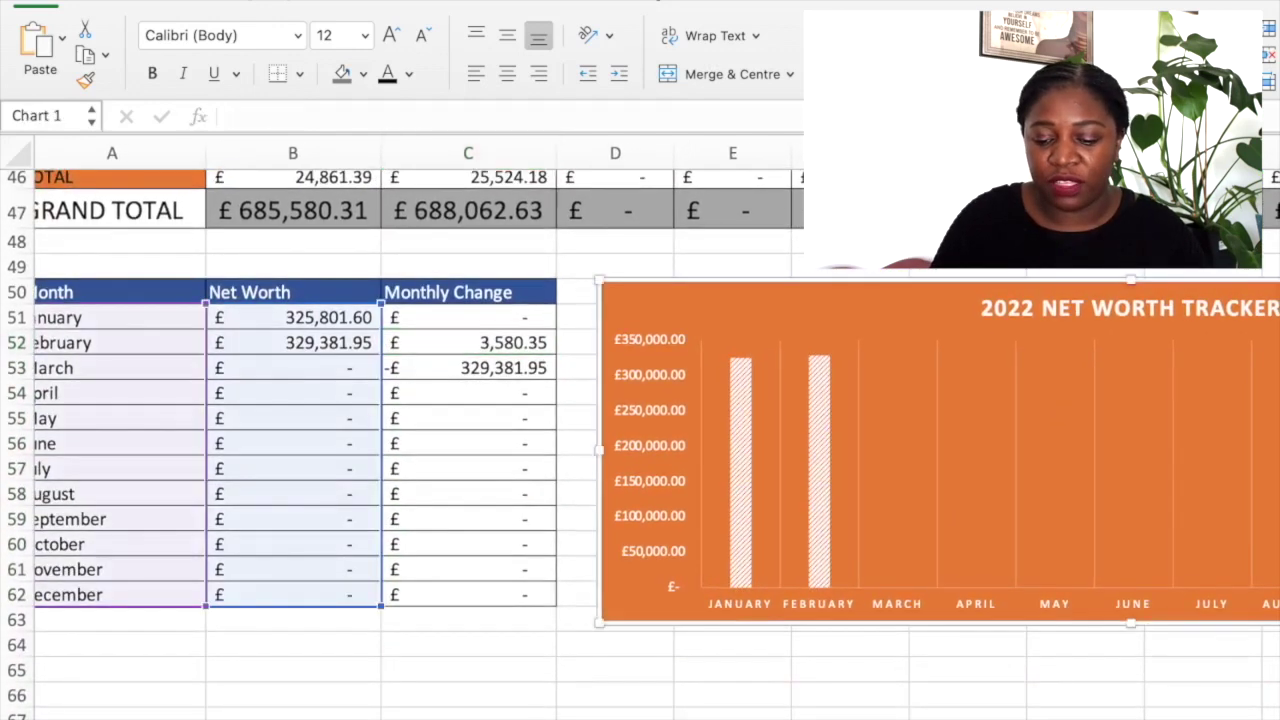
scroll(760, 400, "right", 5)
View the monthly bar chart located beside the Liabilities section, past the December column
scroll(760, 400, "up", 2)
scroll(640, 440, "up", 10)
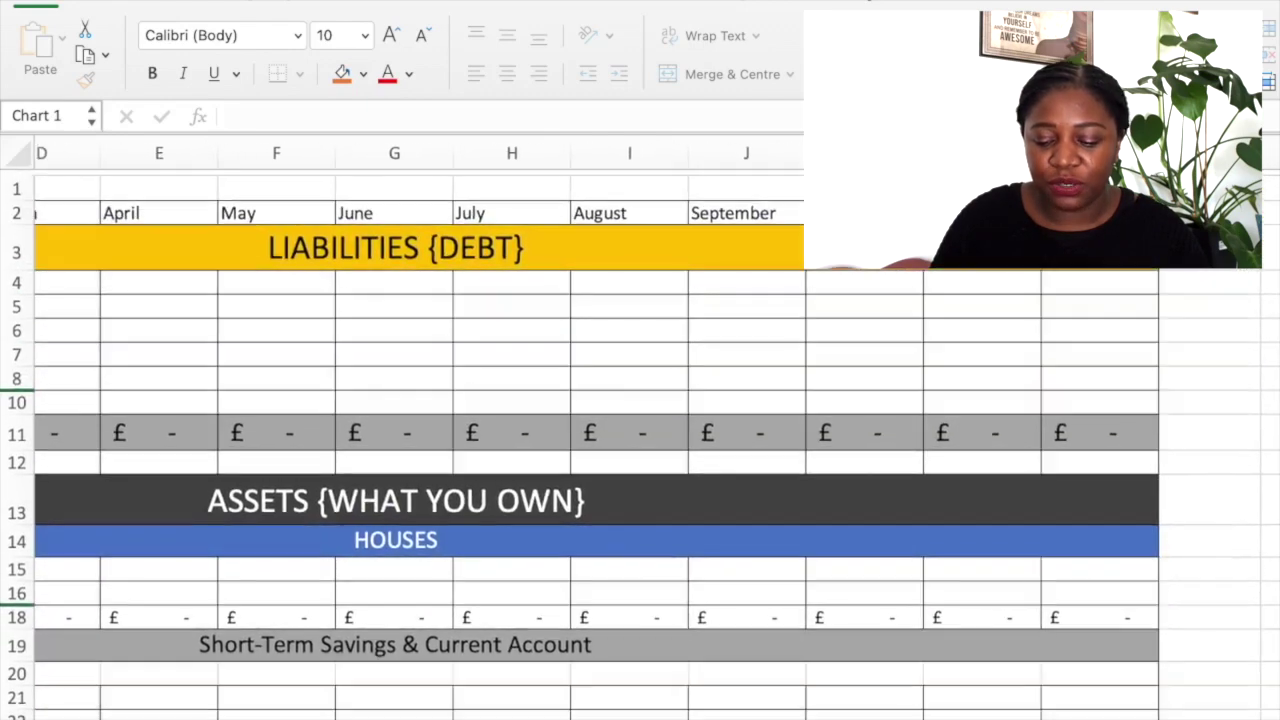
left_click(1272, 440)
scroll(1272, 440, "right", 4)
scroll(640, 440, "right", 2)
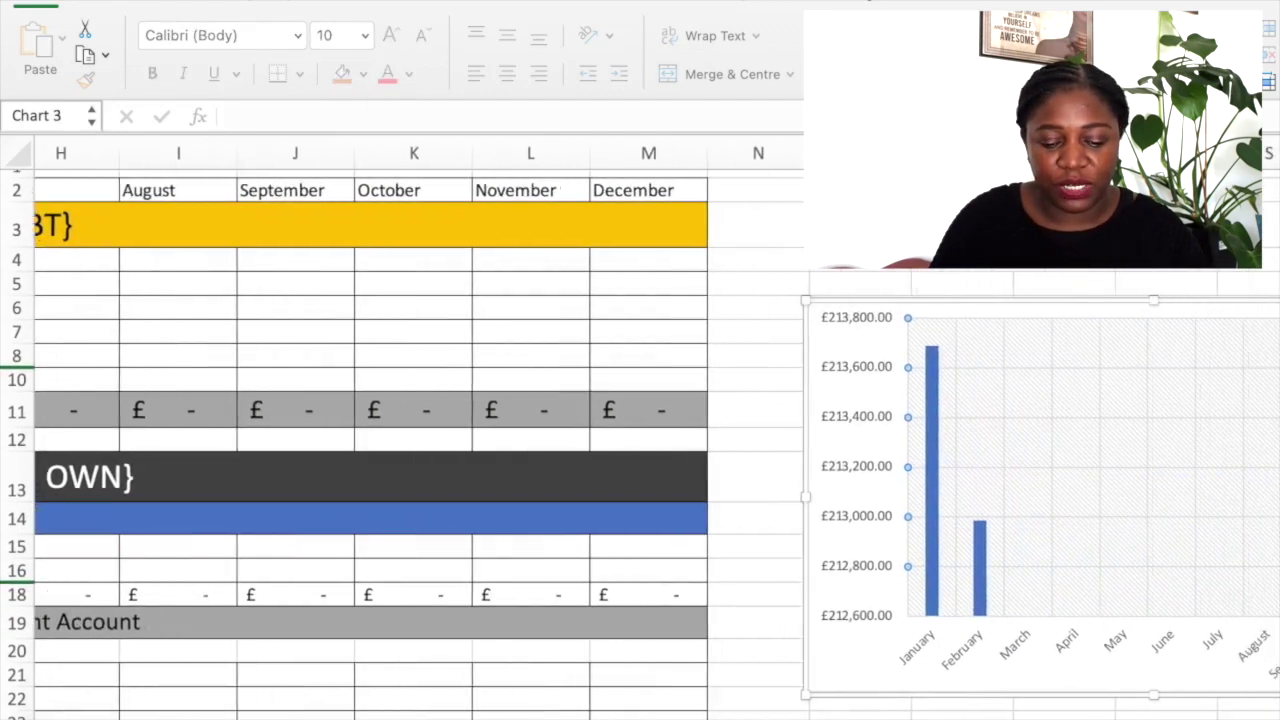
Look at the emergency funds bar chart and the Investment Tracking chart below it
scroll(640, 440, "down", 10)
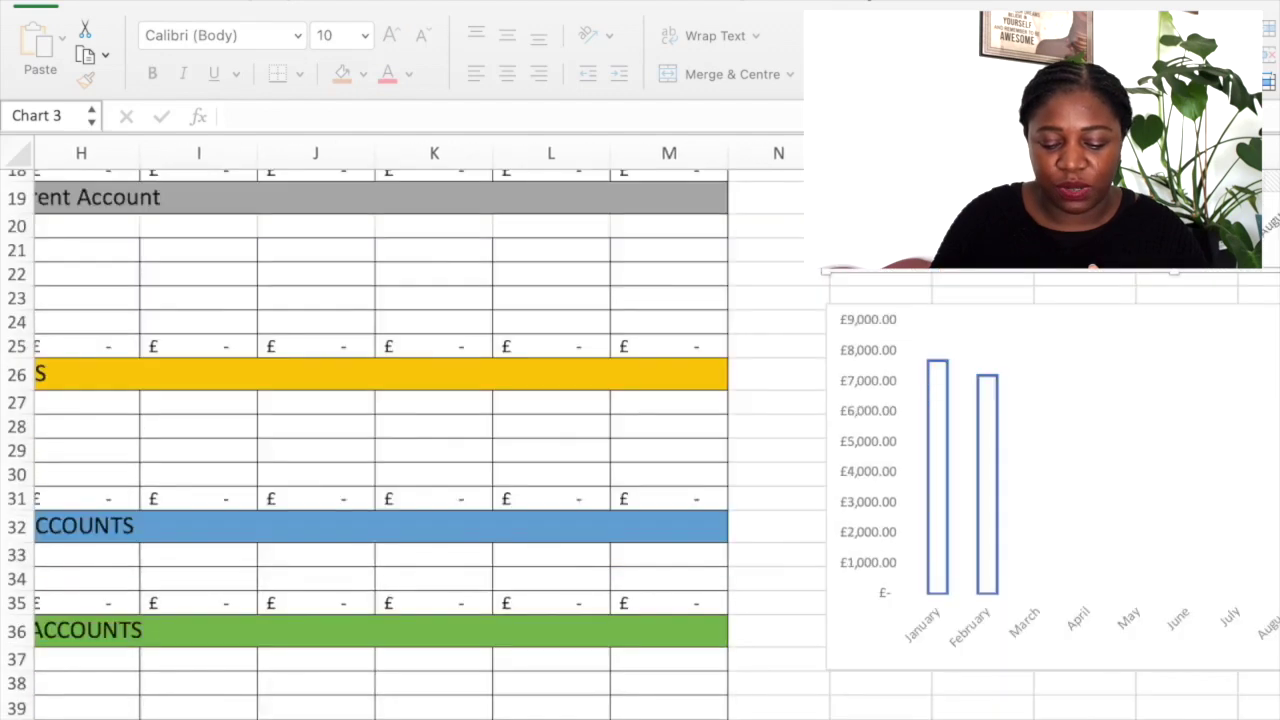
key("Tab")
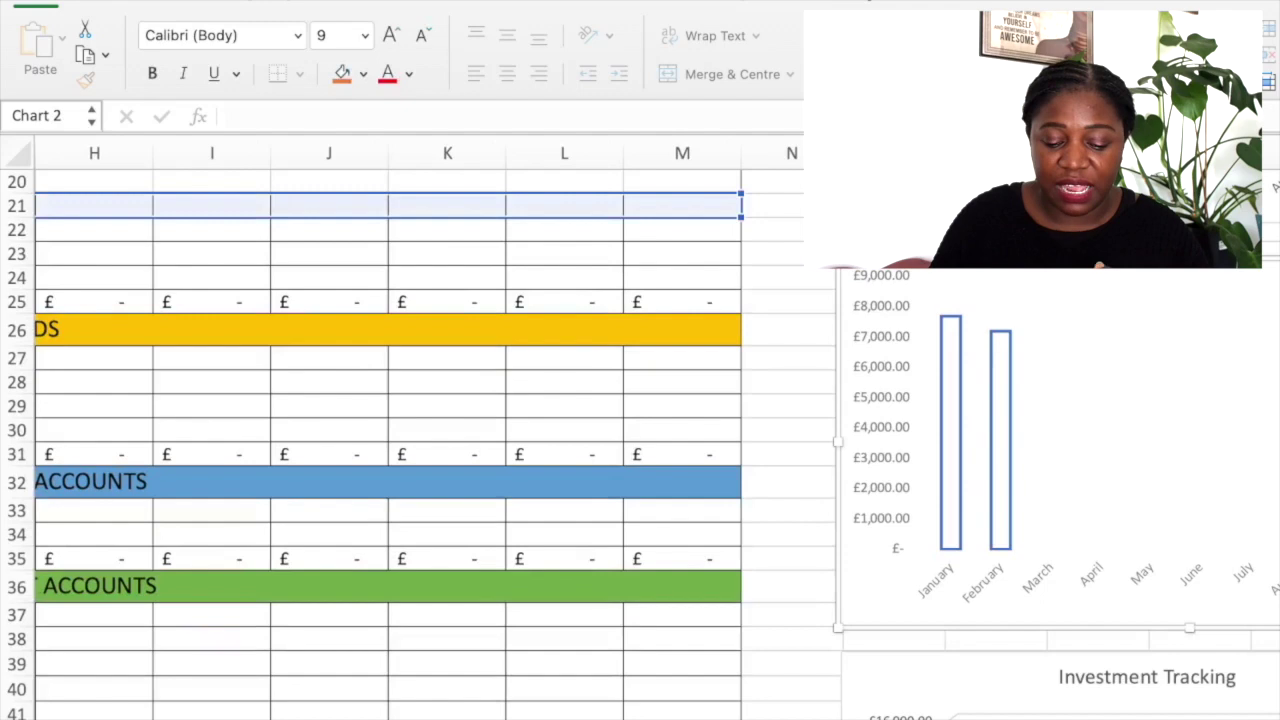
scroll(640, 440, "down", 5)
left_click(1160, 580)
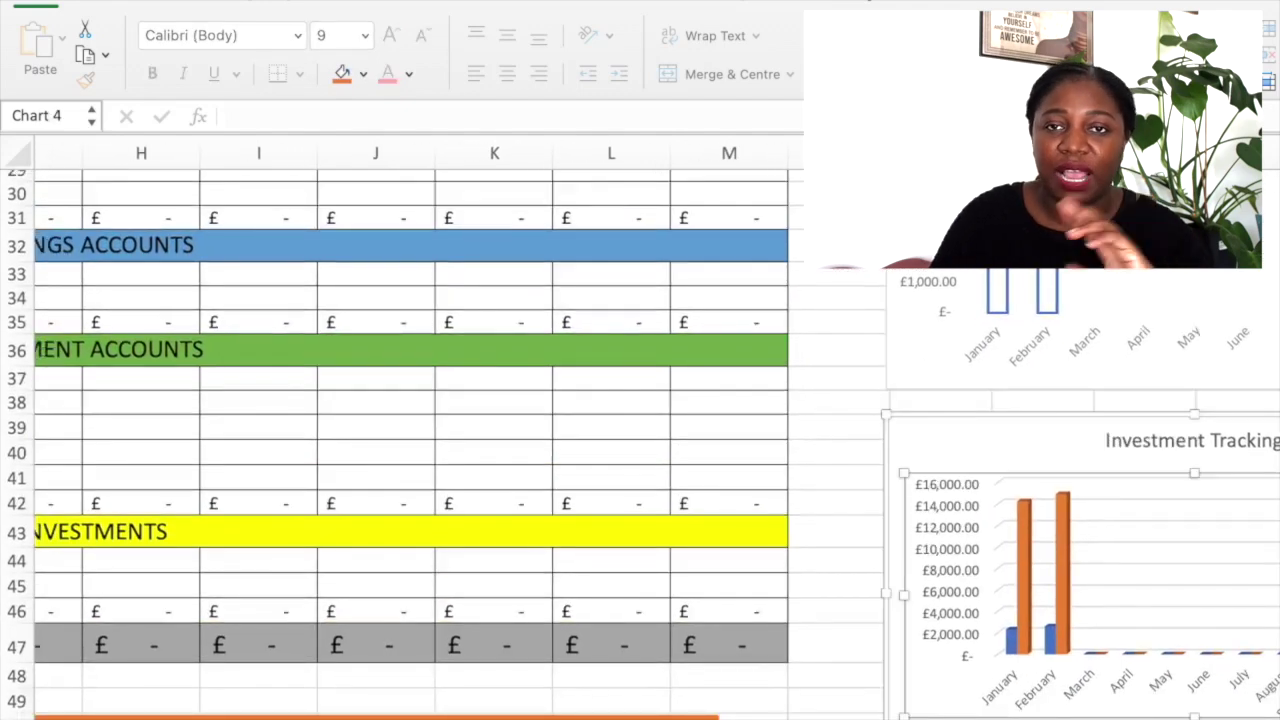
Return to the monthly summary table and check the formula behind February's net worth
scroll(640, 440, "left", 2)
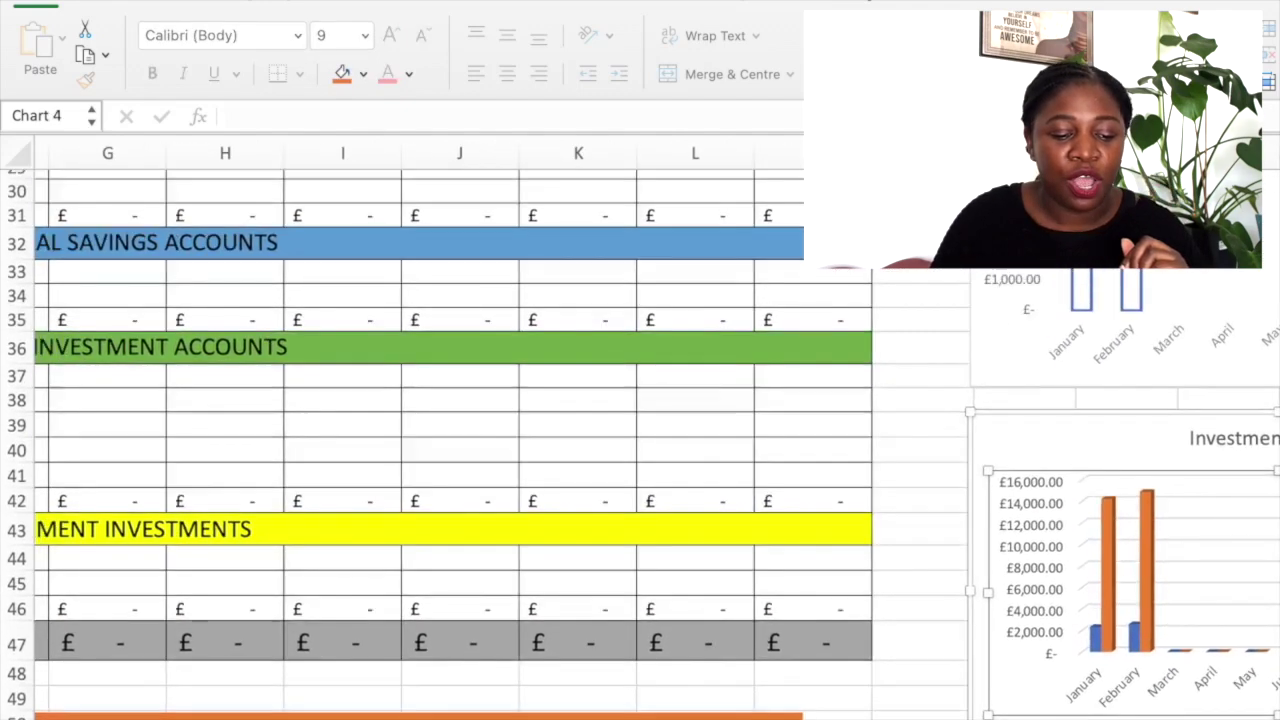
scroll(640, 440, "up", 10)
scroll(640, 440, "left", 3)
scroll(640, 440, "up", 3)
scroll(640, 440, "down", 1)
scroll(640, 440, "down", 12)
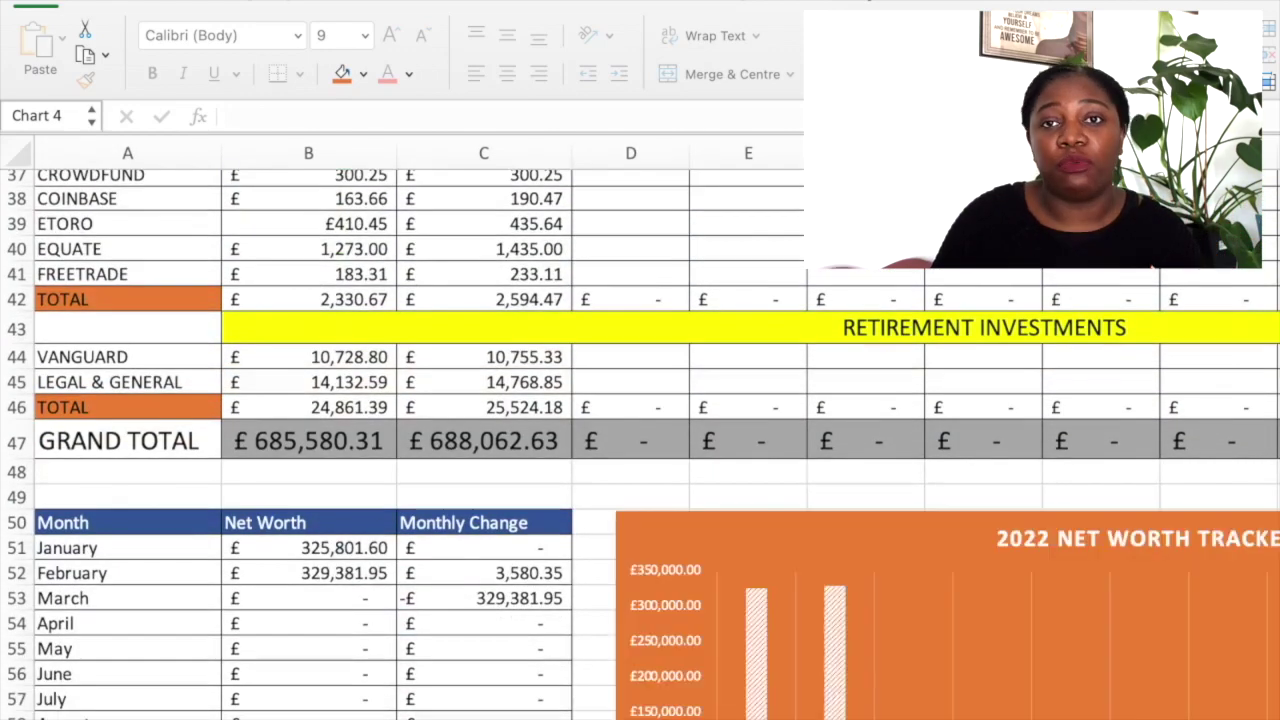
left_click(309, 573)
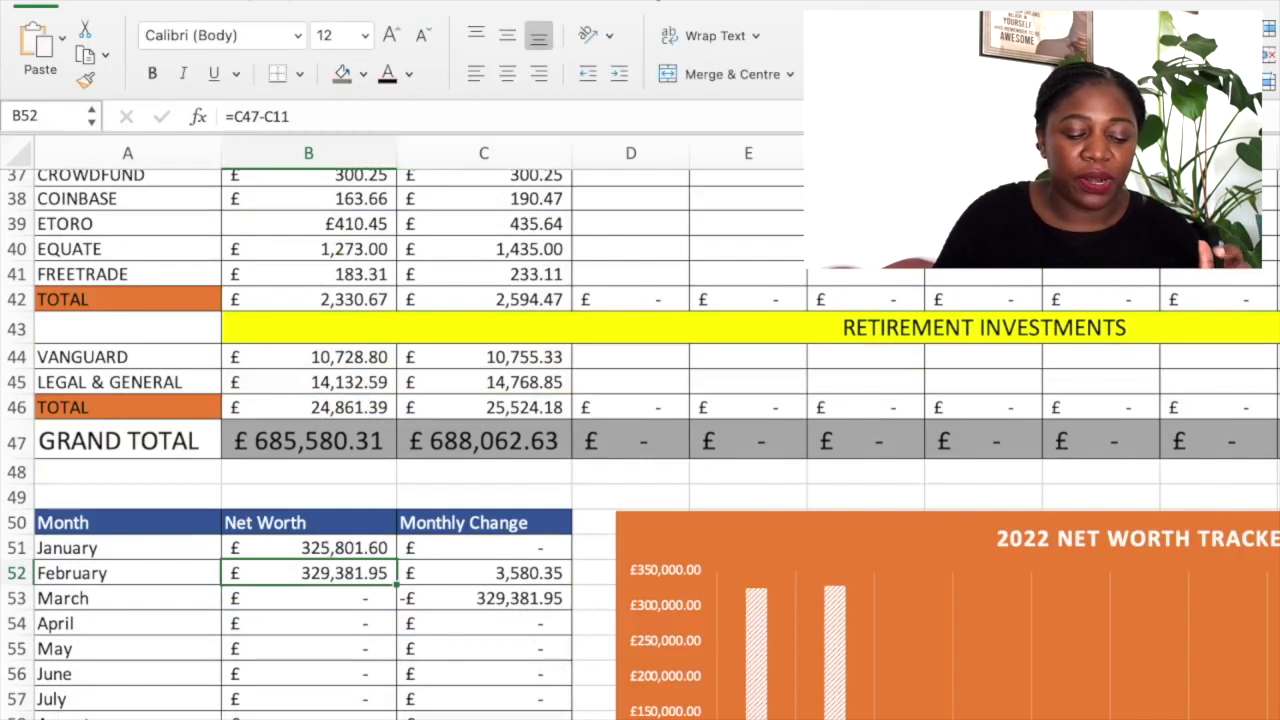